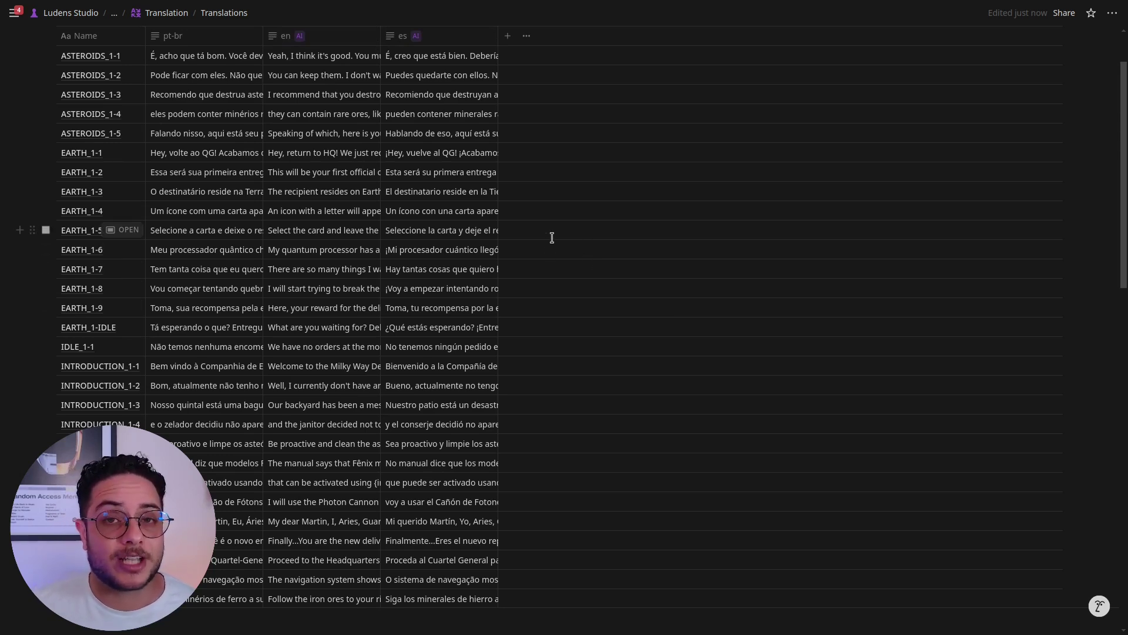
- Add a Text column to the Translations table and list its AI autofill Fill with options
left_click(507, 37)
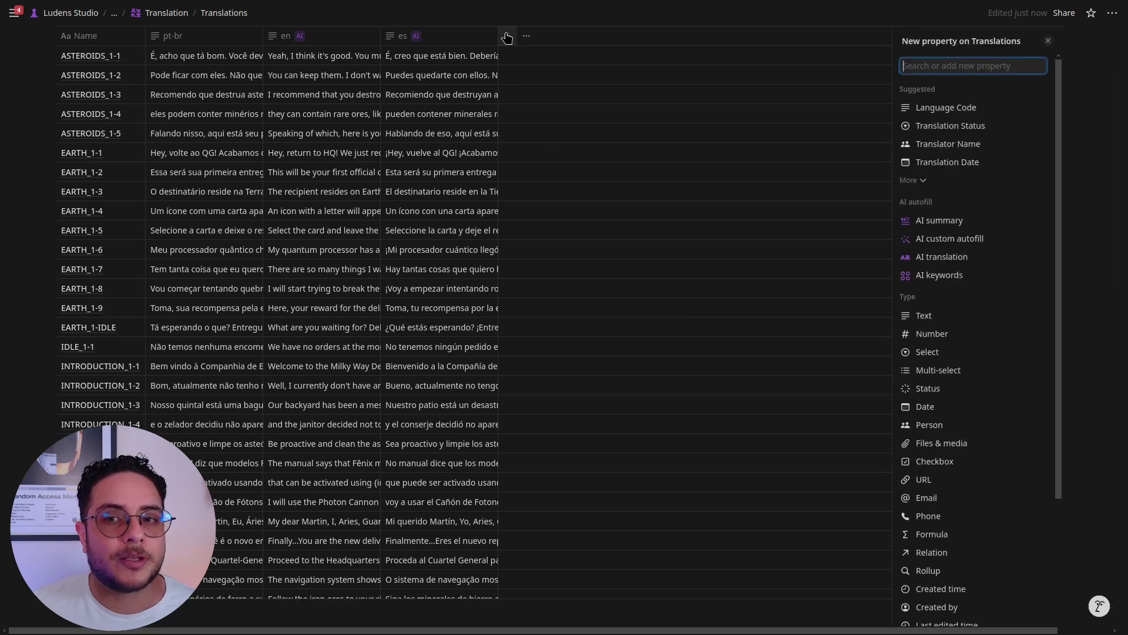
left_click(977, 321)
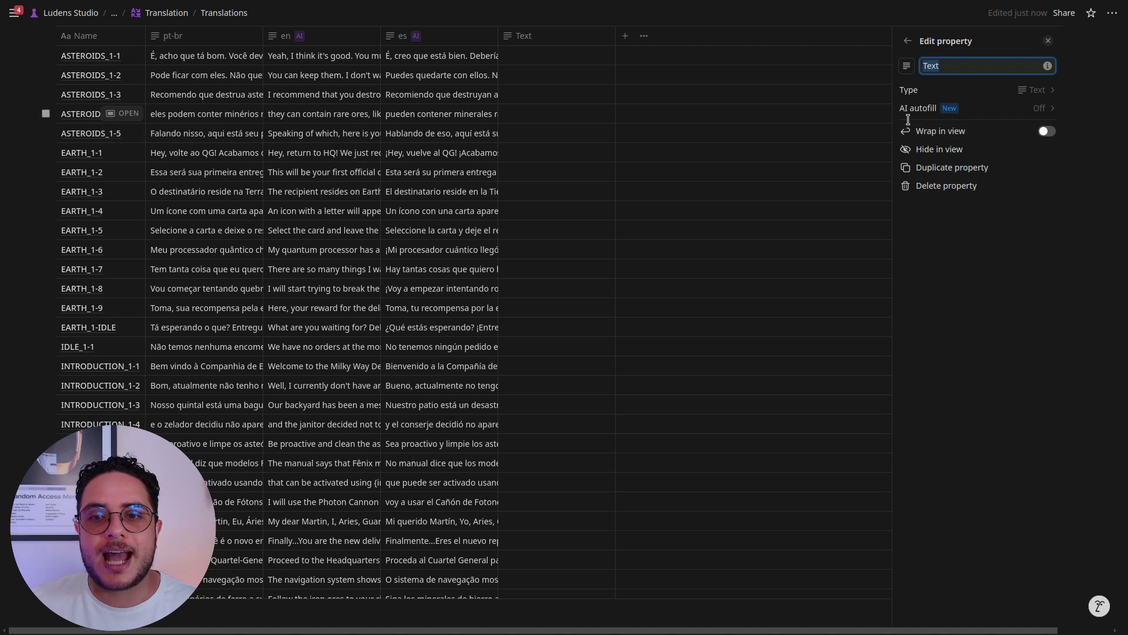
left_click(1024, 111)
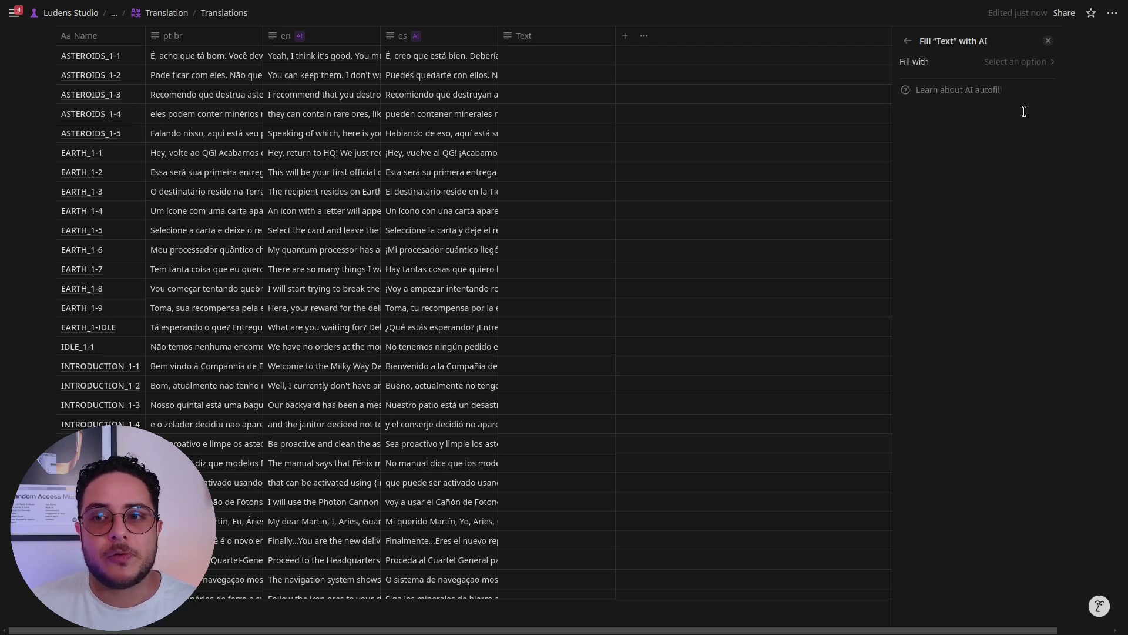
left_click(1026, 66)
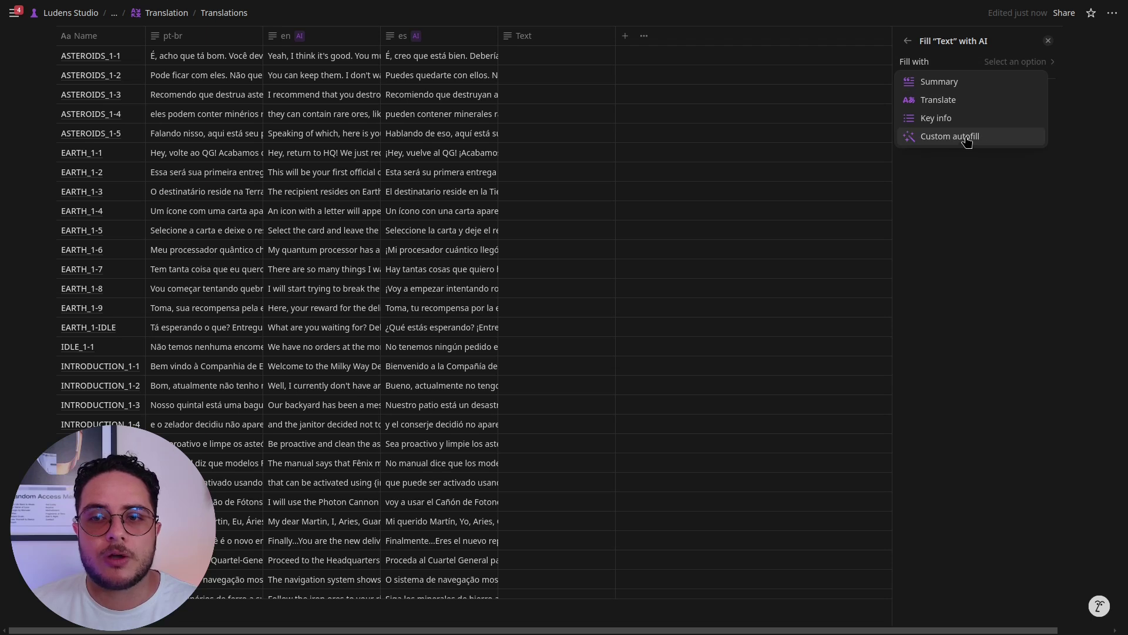
- Set the Text column's AI autofill to Translate and show the What to translate? property list
left_click(964, 105)
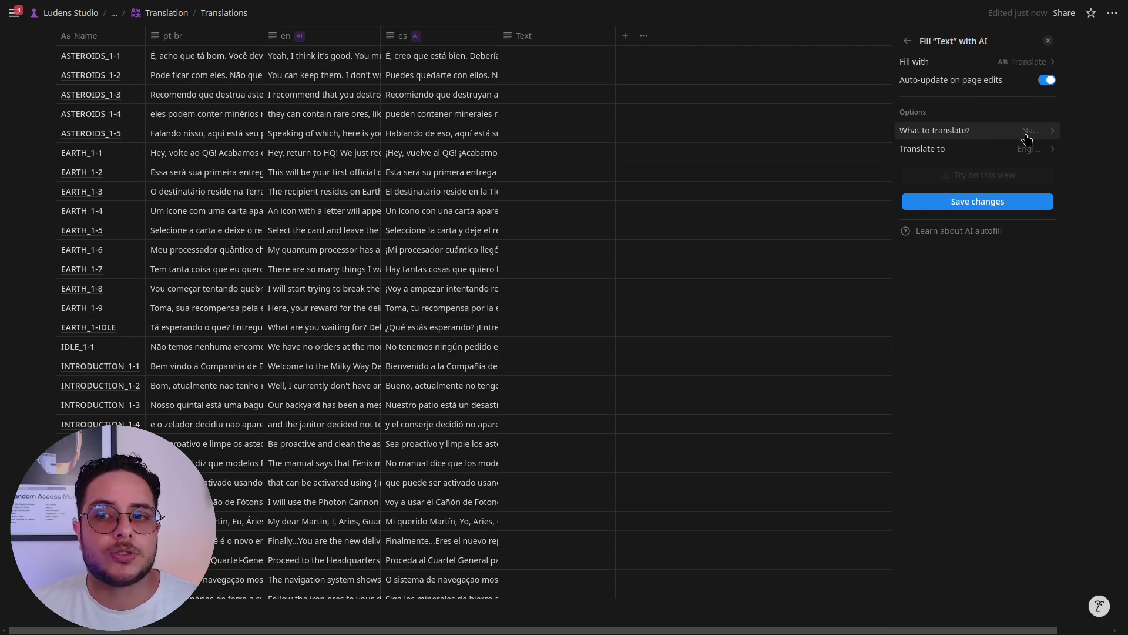
left_click(1027, 138)
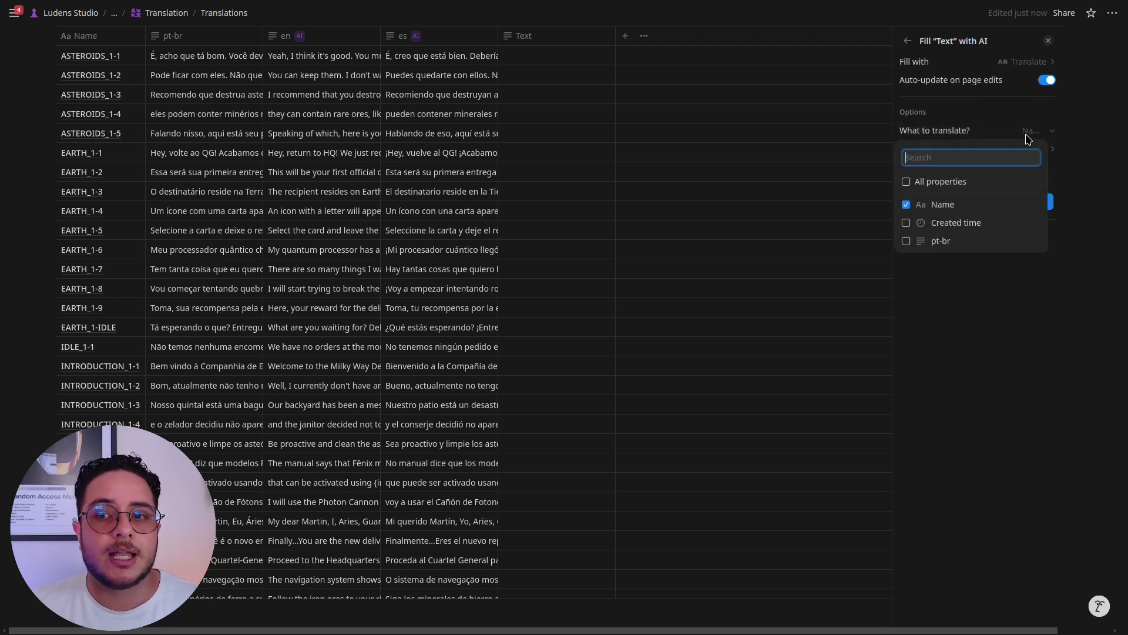
- Make the Text column translate the pt-br property into French
left_click(937, 251)
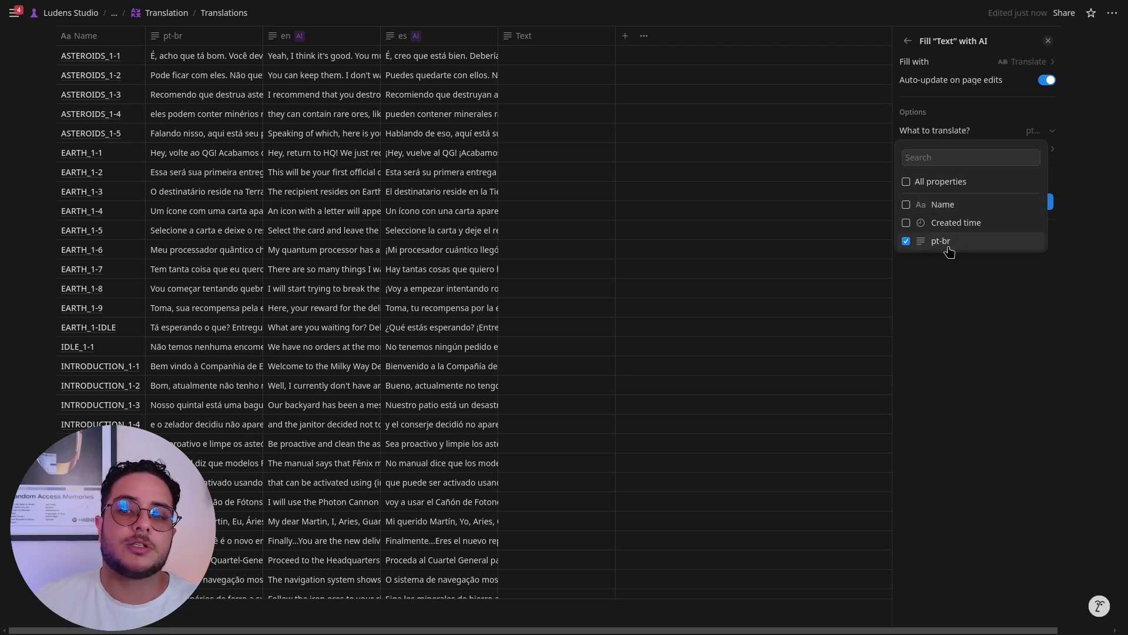
left_click(961, 281)
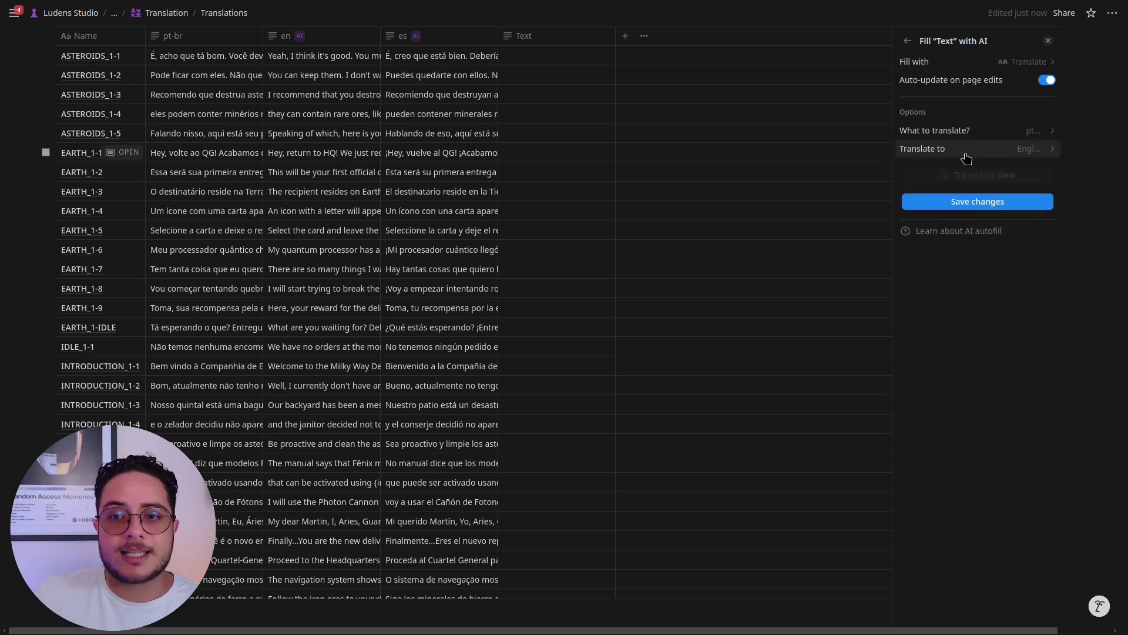
left_click(1036, 154)
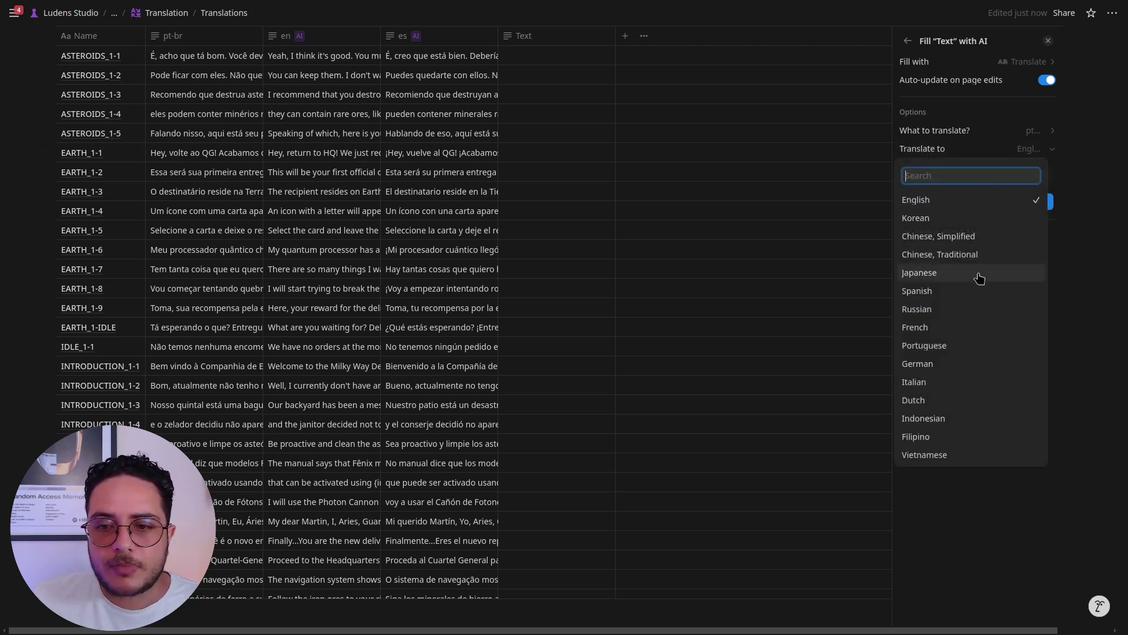
left_click(939, 326)
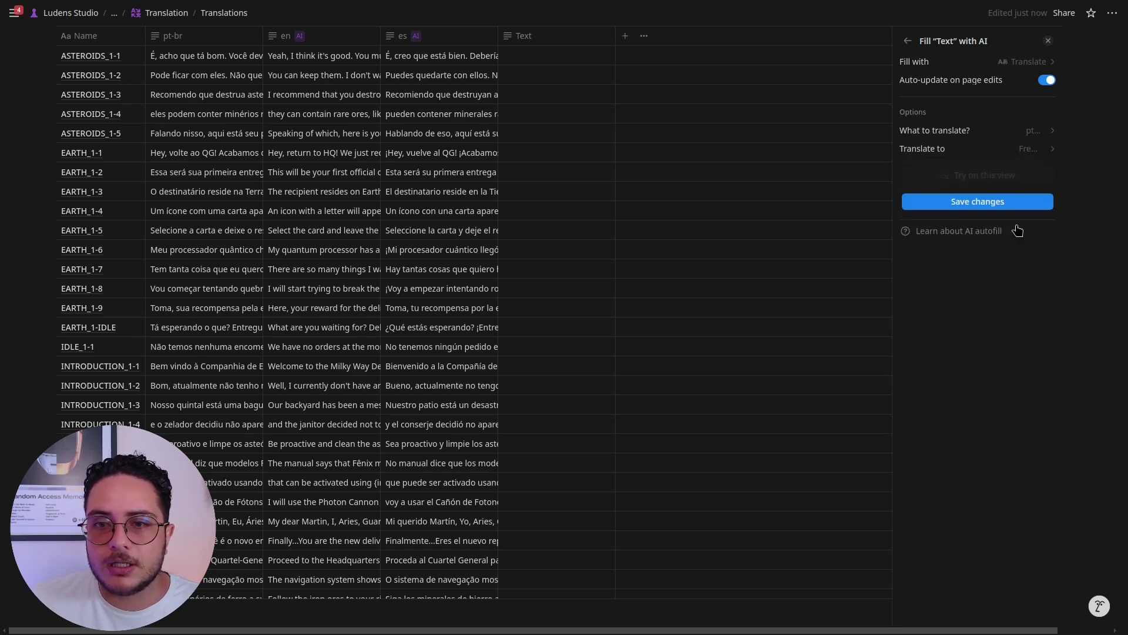
- Save the French autofill with auto-update on and autofill all pages in Translations
left_click(963, 203)
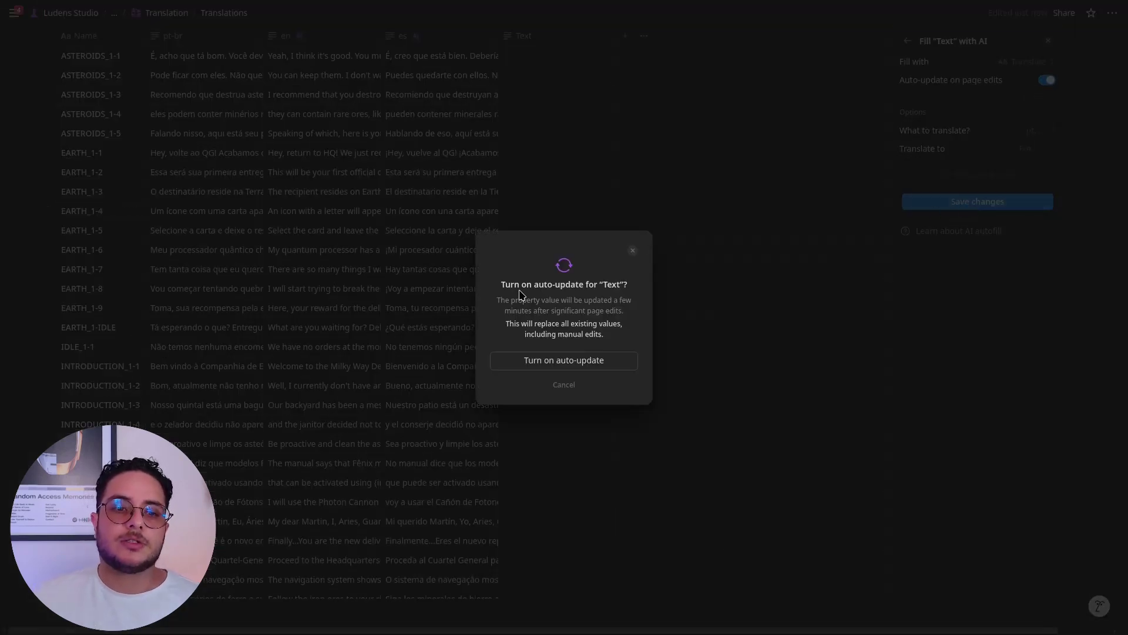
left_click(599, 362)
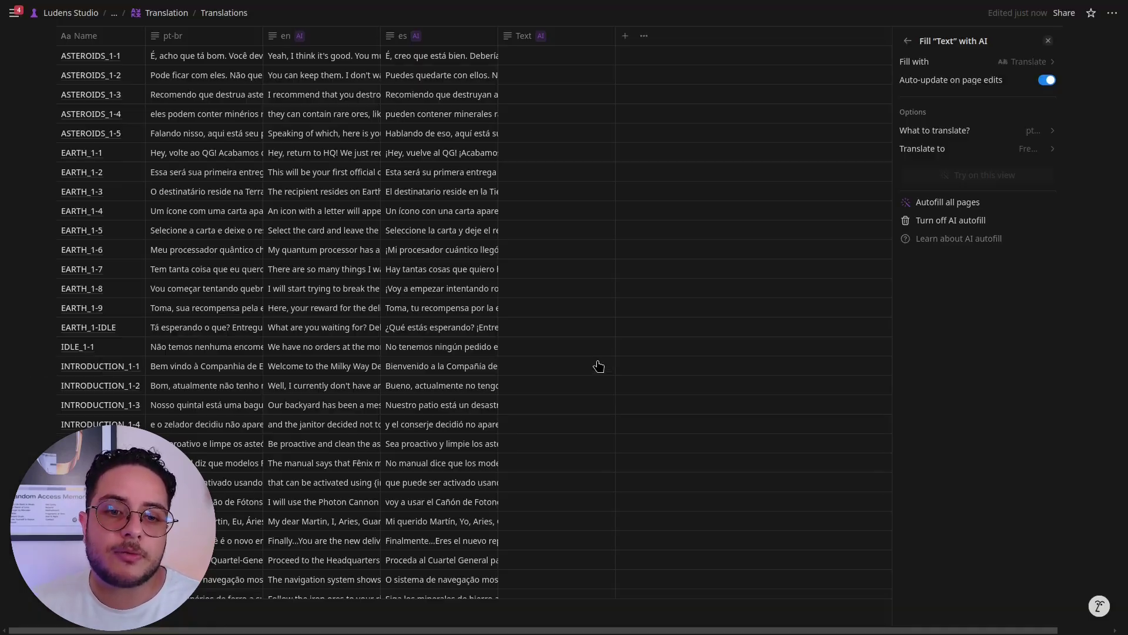
left_click(984, 208)
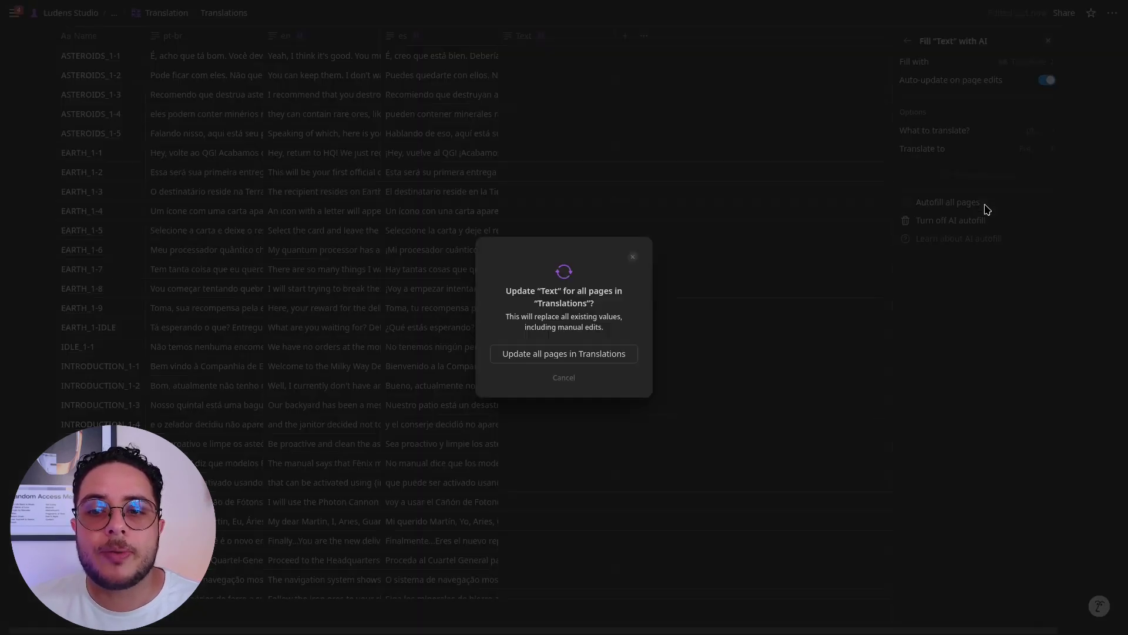
left_click(593, 356)
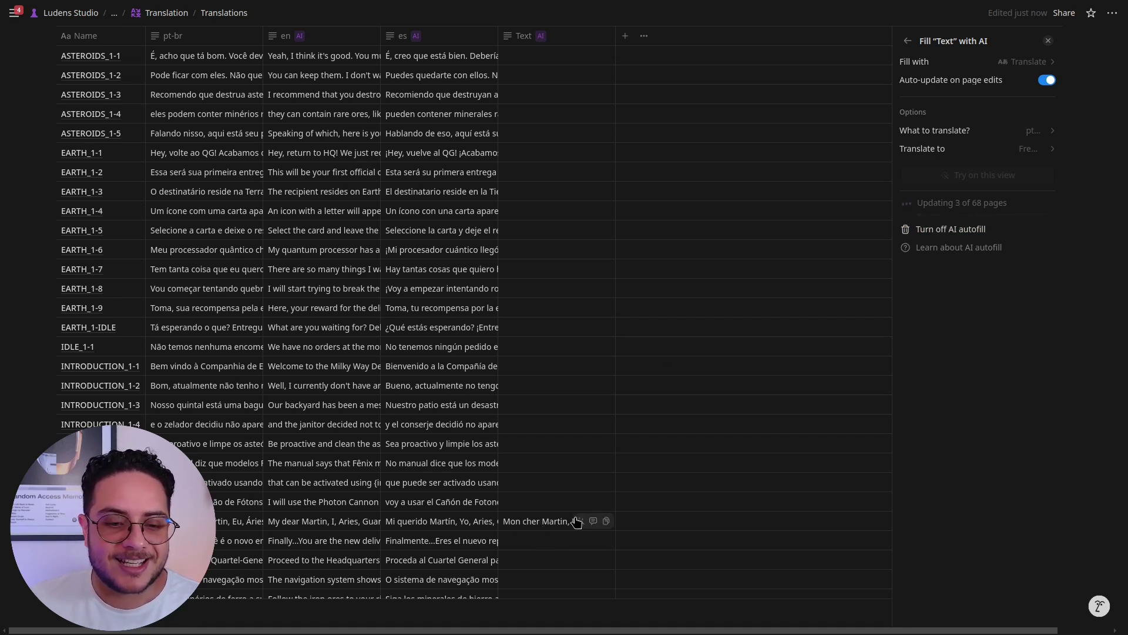
- Close the autofill panel and review the French translations filled into the table
left_click(714, 489)
scroll(651, 492, "down", 4)
scroll(647, 491, "down", 8)
scroll(574, 221, "up", 8)
scroll(576, 224, "up", 6)
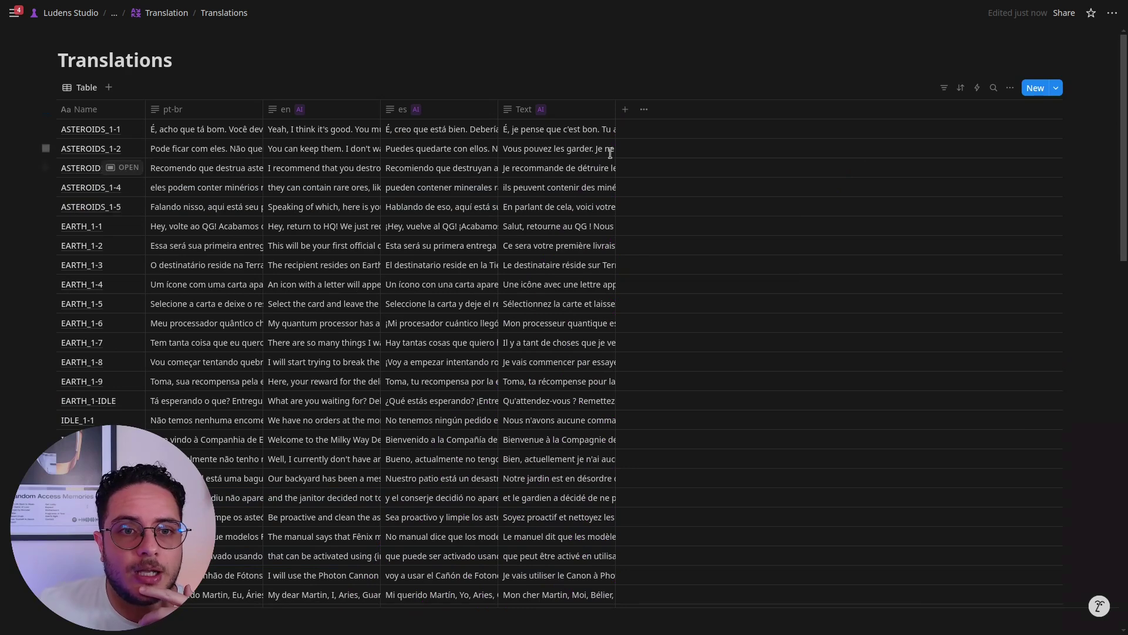
- Rename the Text column header to 'fr'
left_click(527, 110)
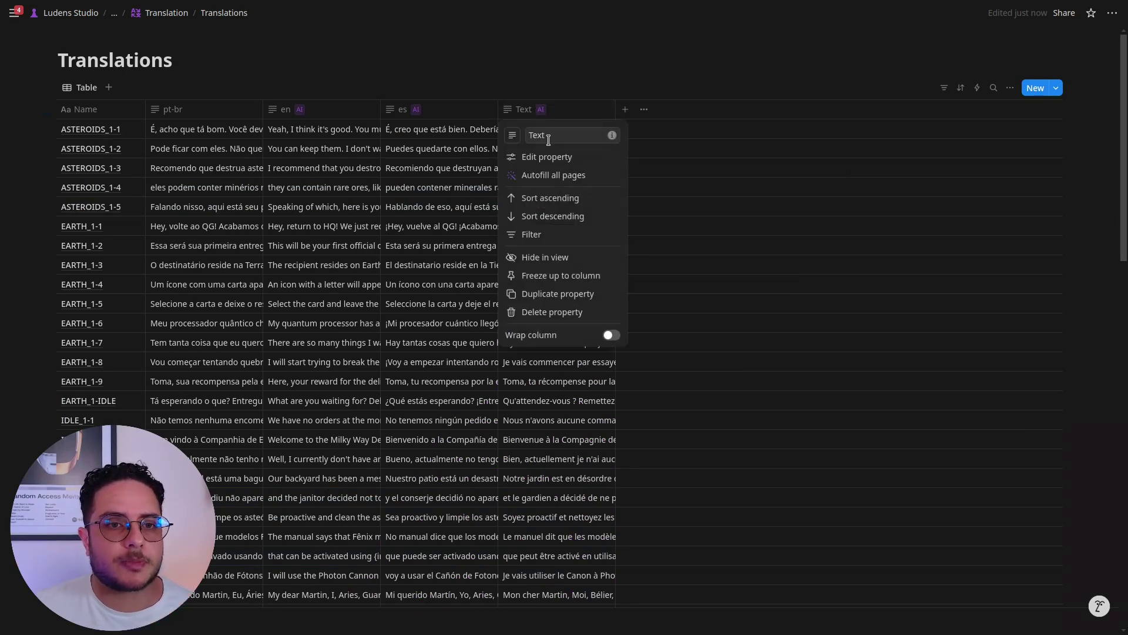
left_click(549, 139)
double_click(548, 139)
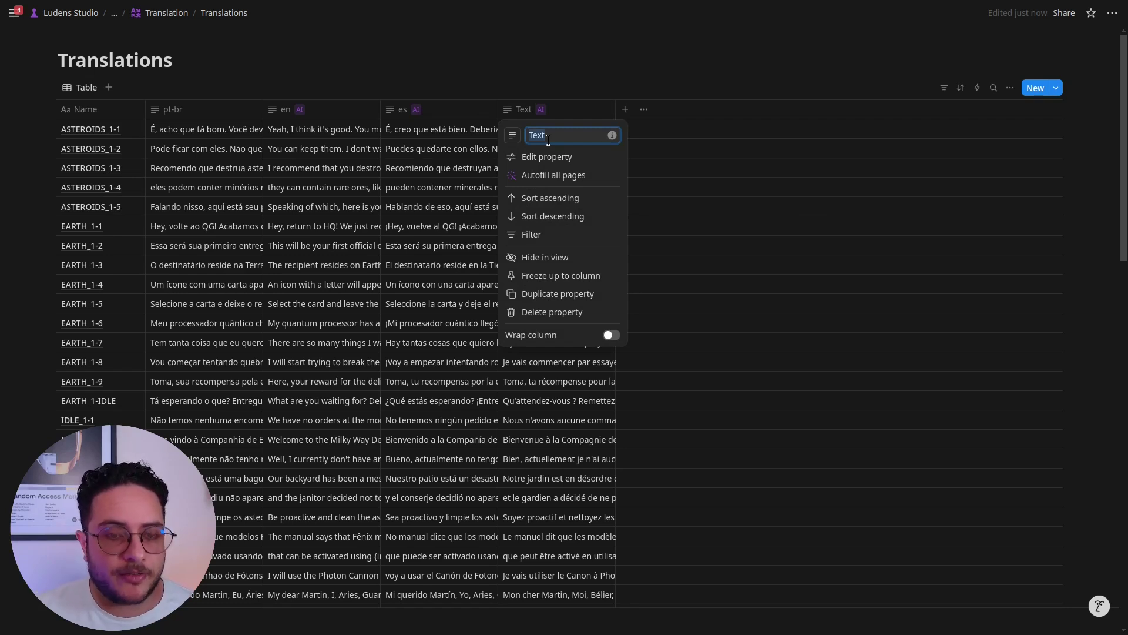
type("fr")
left_click(772, 106)
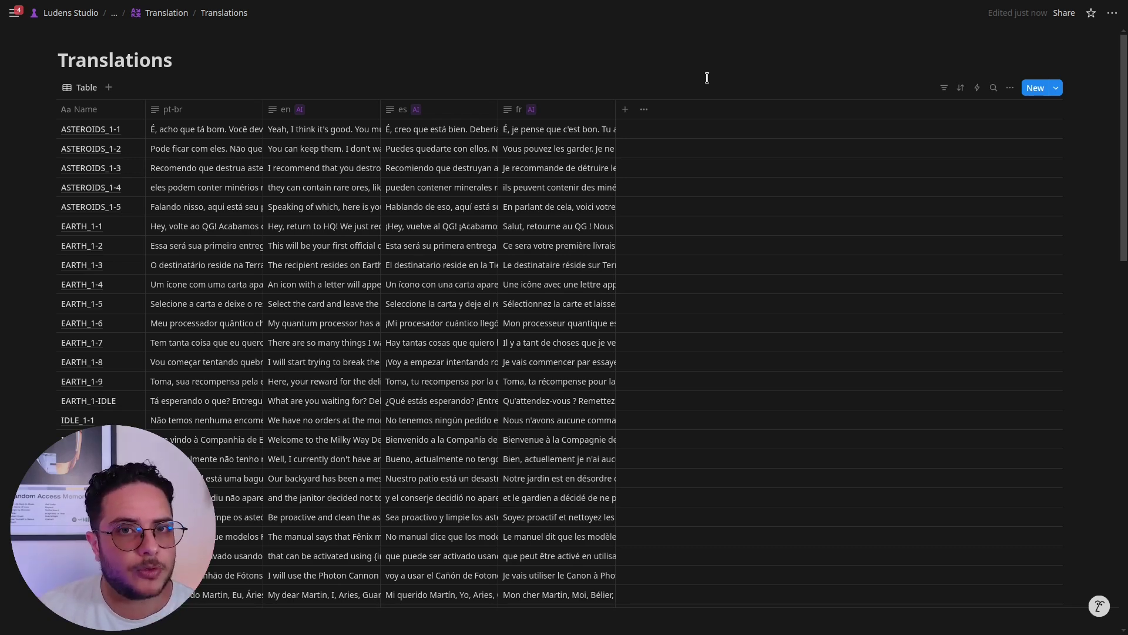
- Export the Translations page in Markdown & CSV format
left_click(1112, 13)
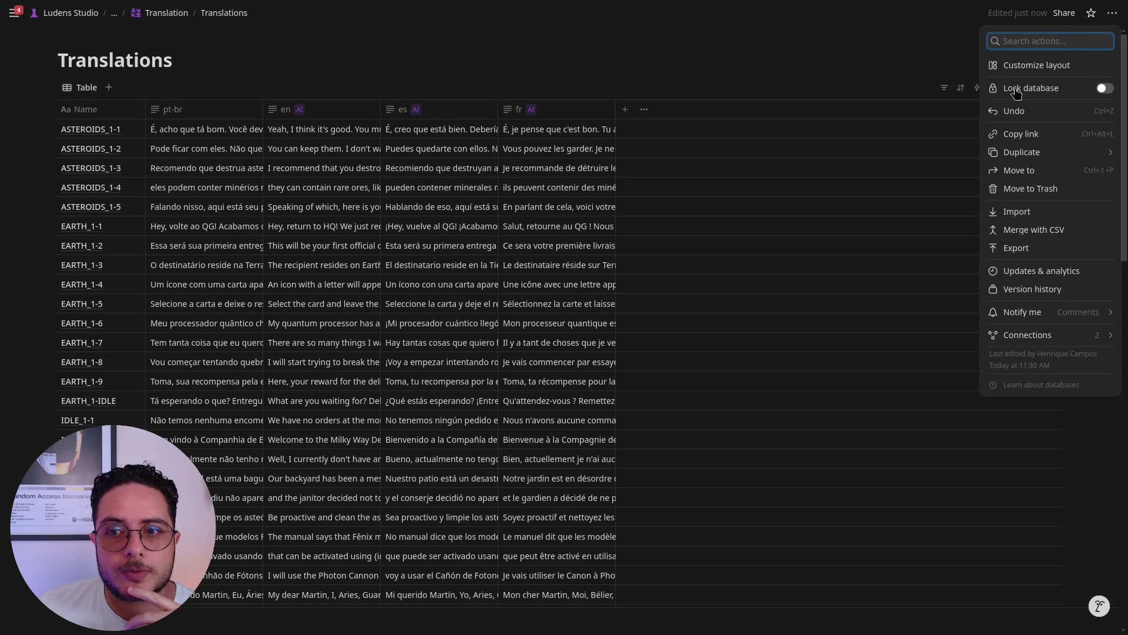
left_click(1035, 247)
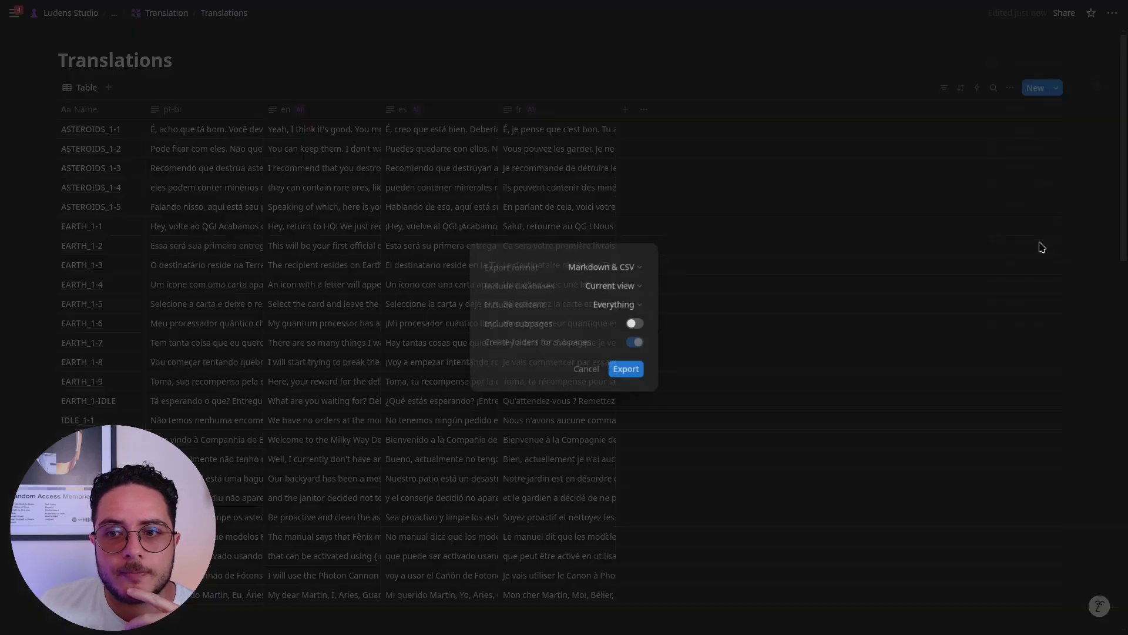
left_click(584, 268)
left_click(606, 266)
left_click(607, 266)
left_click(521, 286)
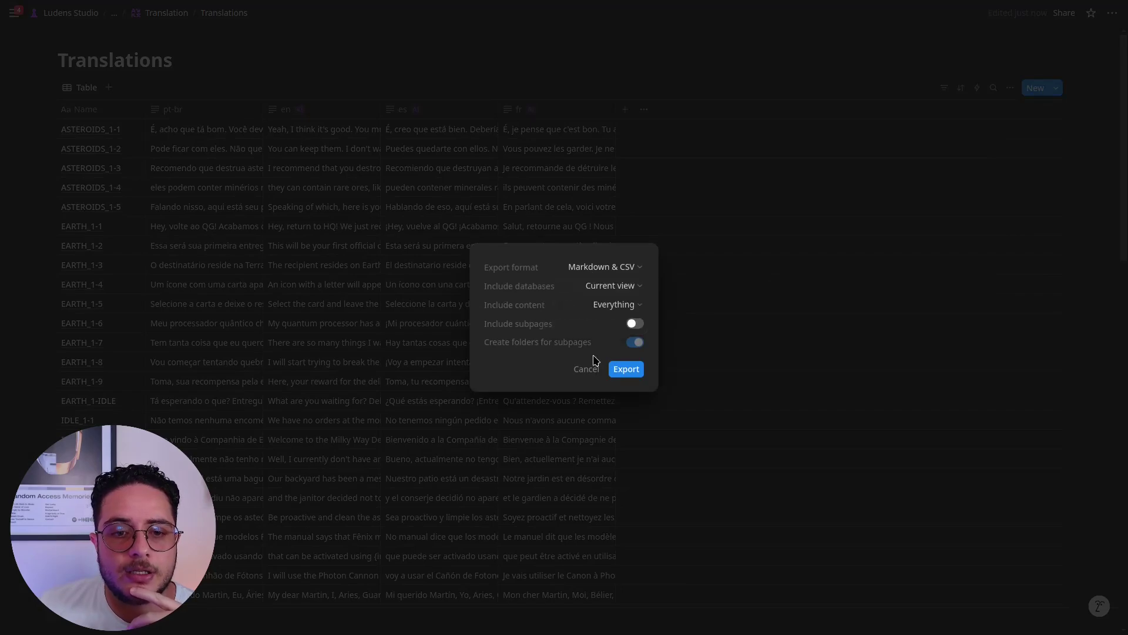
left_click(633, 375)
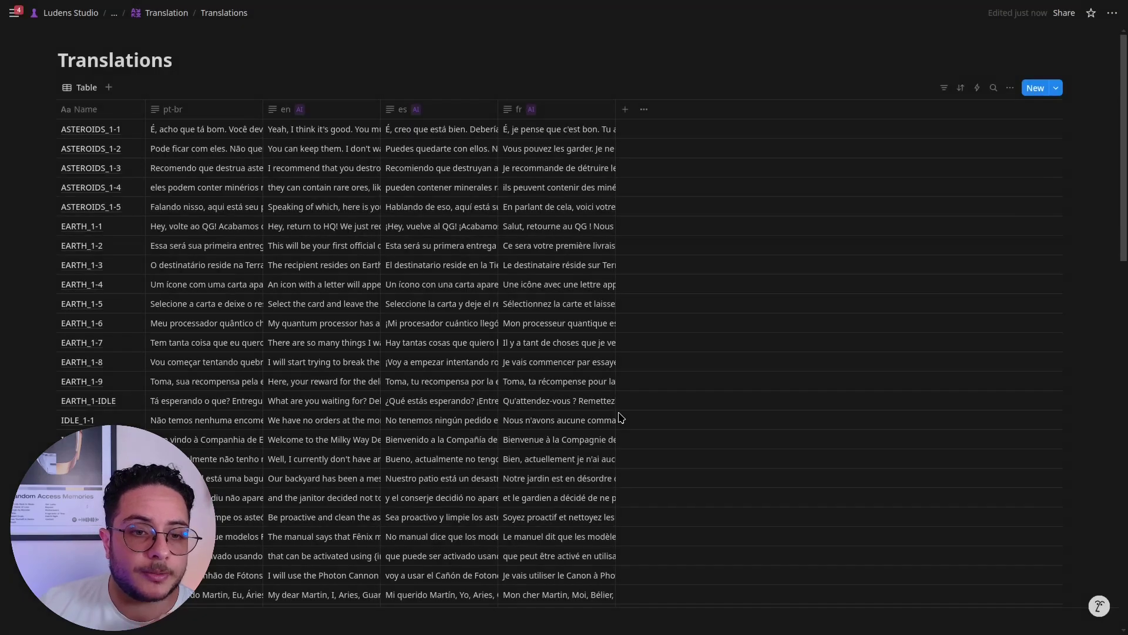
- Save the exported archive in Downloads as Translations.zip
left_click(527, 467)
type("Translati")
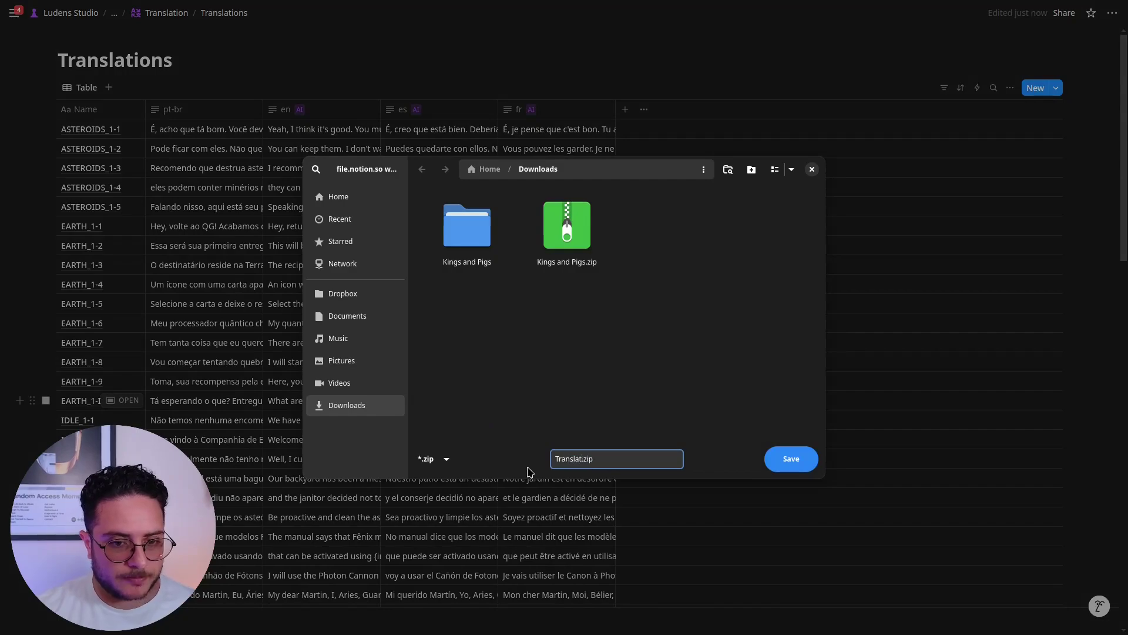
type("ons")
key("Return")
- In Files, extract Translations.zip and open the extracted Translations folder
key("super")
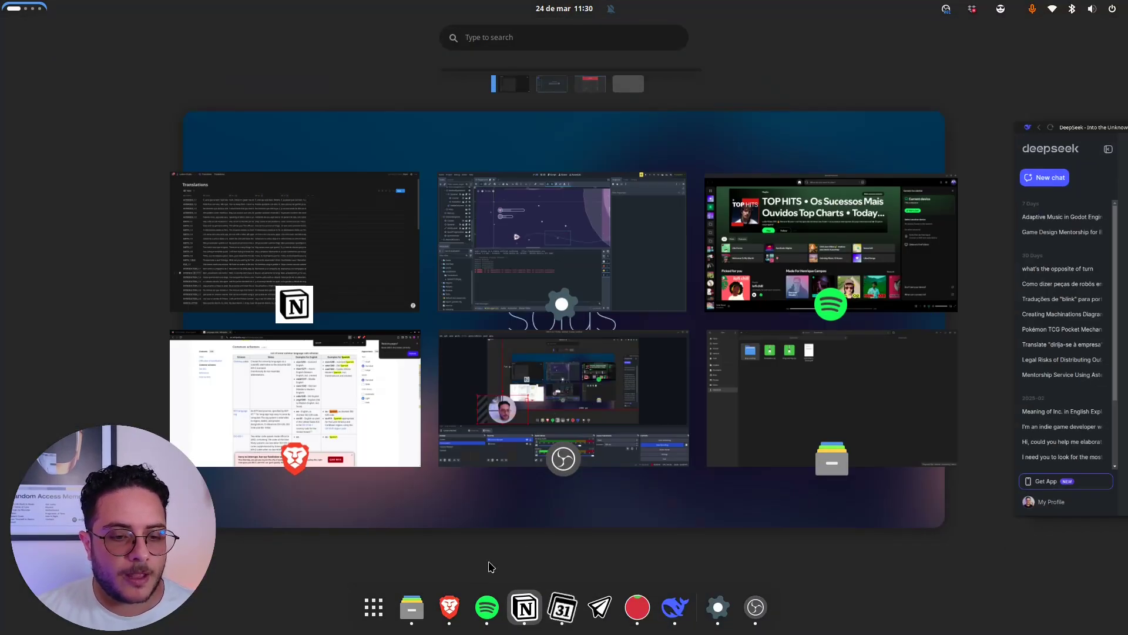
left_click(400, 613)
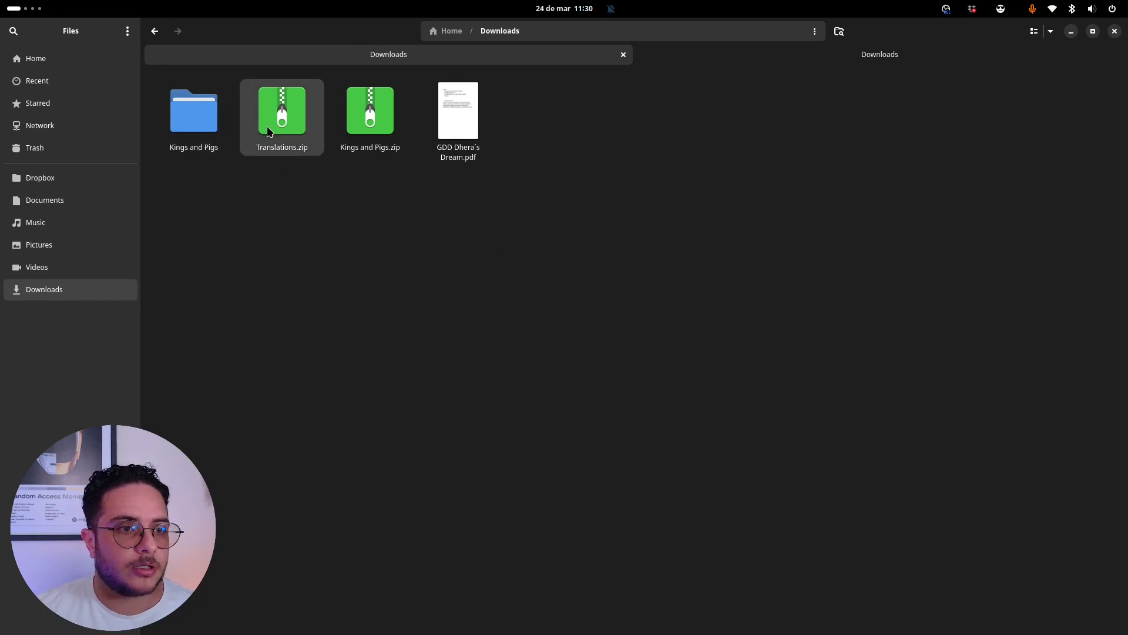
right_click(270, 128)
left_click(320, 159)
double_click(206, 136)
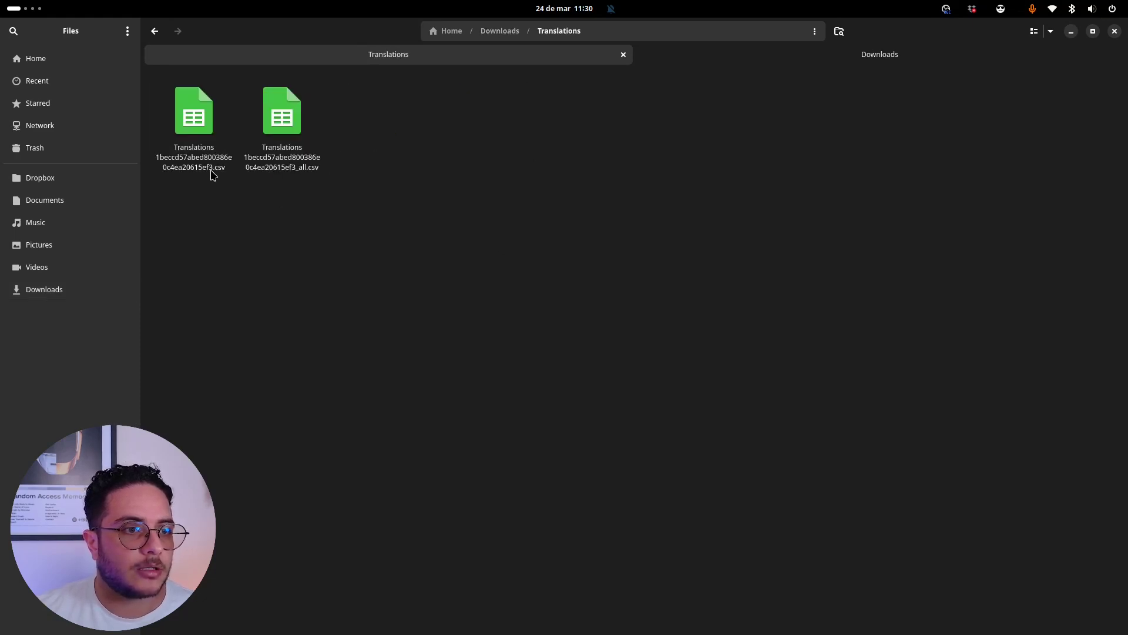
- Delete the duplicate CSV export ending in _all
left_click(318, 156)
key("Delete")
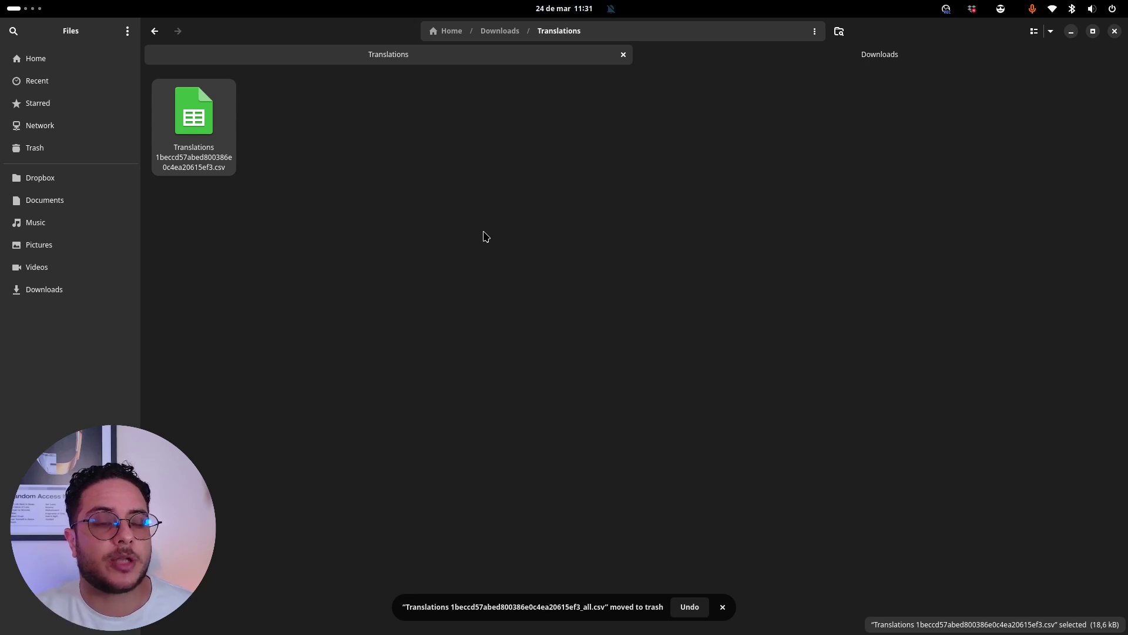
key("ctrl+z")
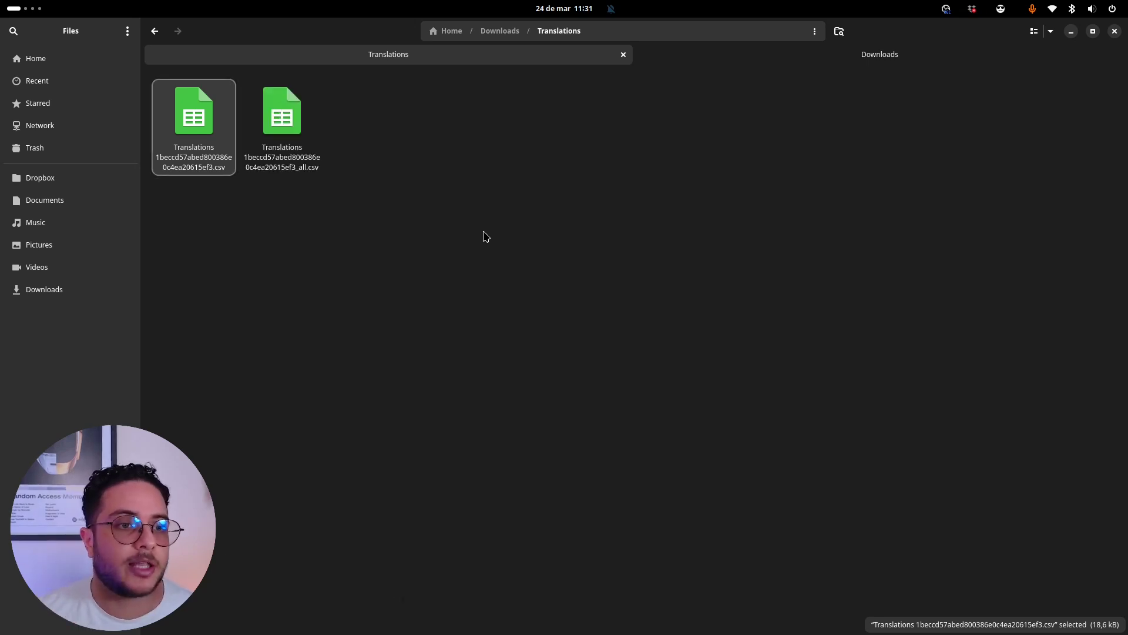
left_click(301, 171)
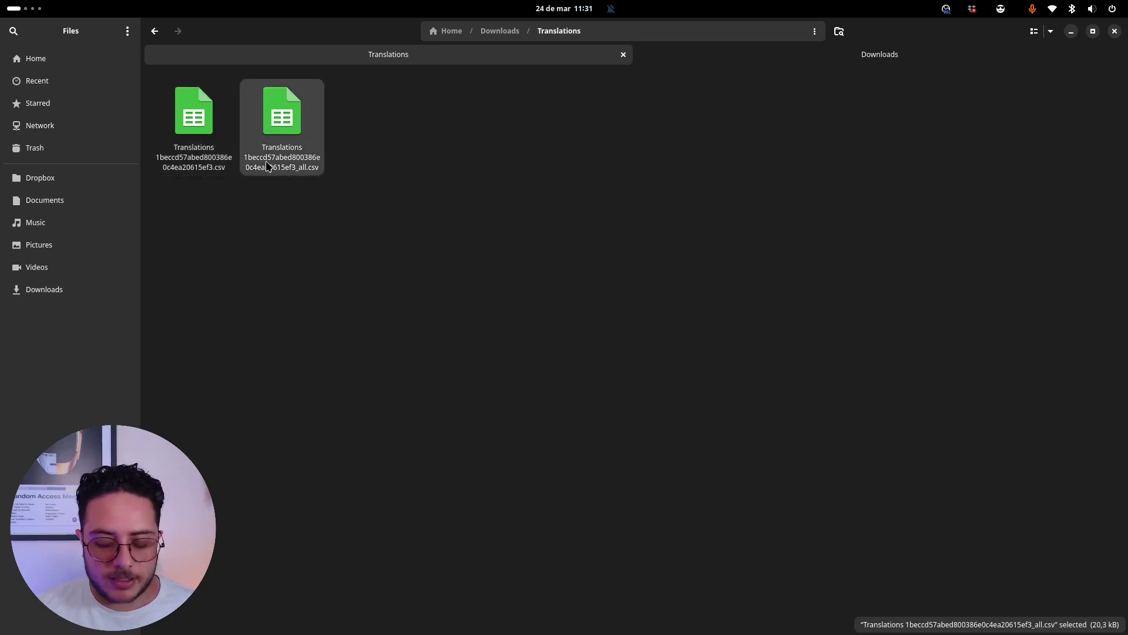
key("Delete")
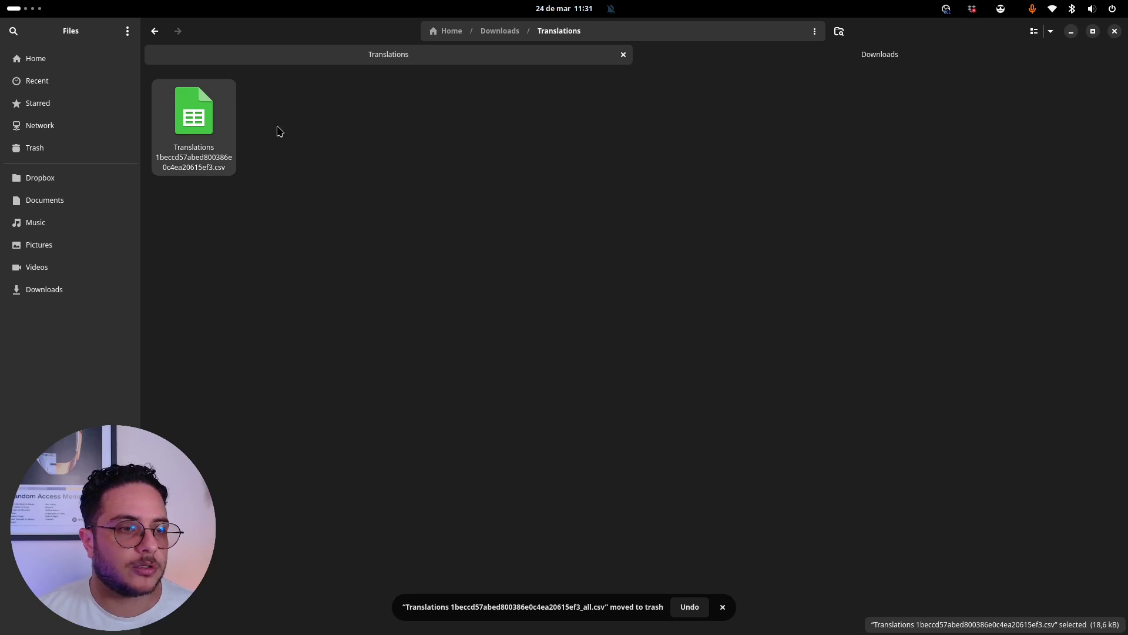
- Rename the remaining CSV to Translations.csv by removing the hash from its name
key("F2")
key("Right")
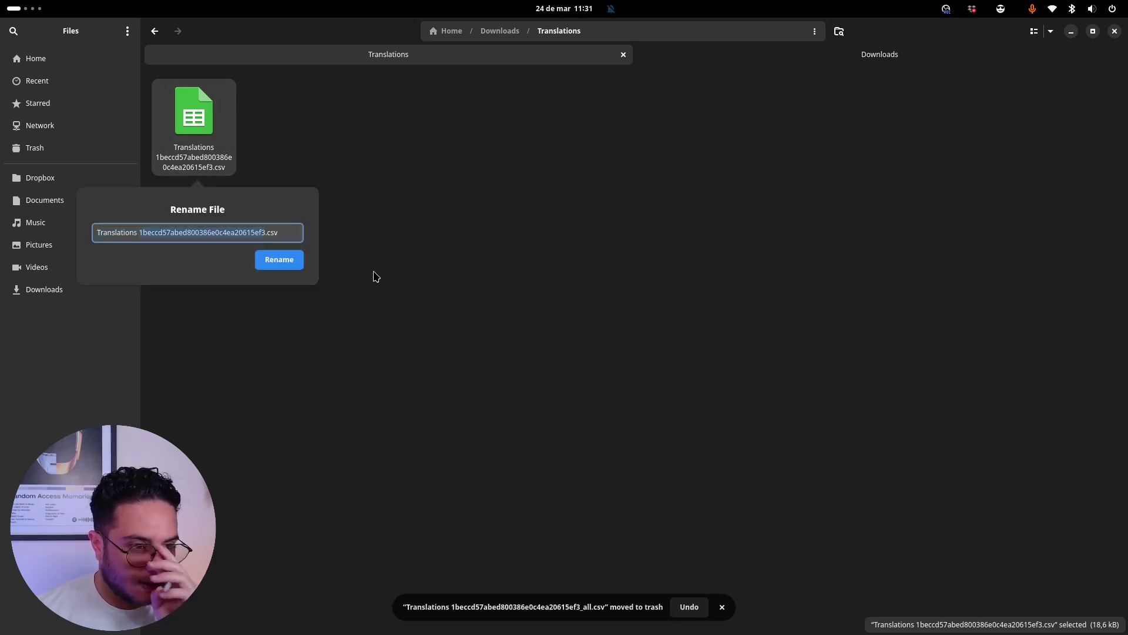
key("BackSpace")
key("Return")
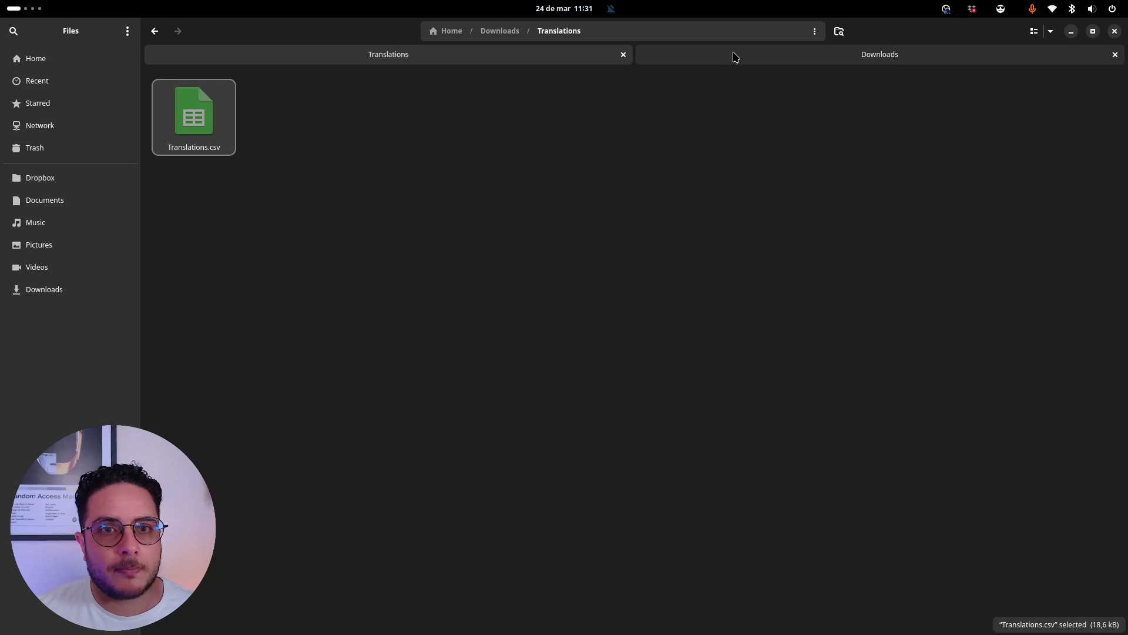
- Browse Dropbox > Documents > Work > Ludens > Games > Milkyway Mailing Inc. > Repository > Godot
left_click(521, 57)
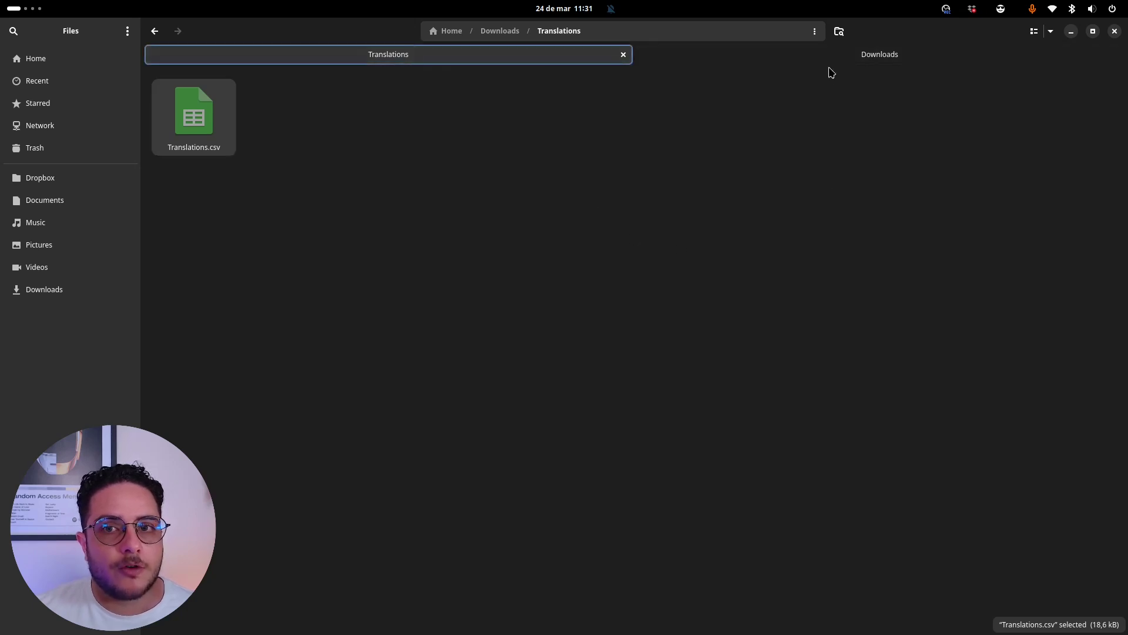
left_click(78, 177)
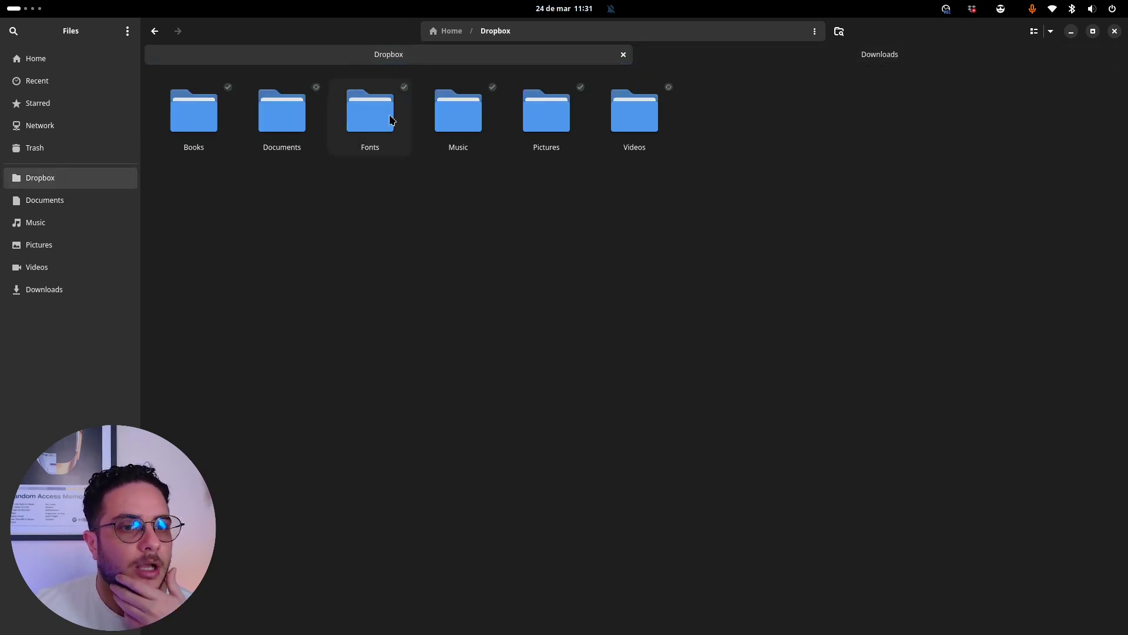
double_click(300, 127)
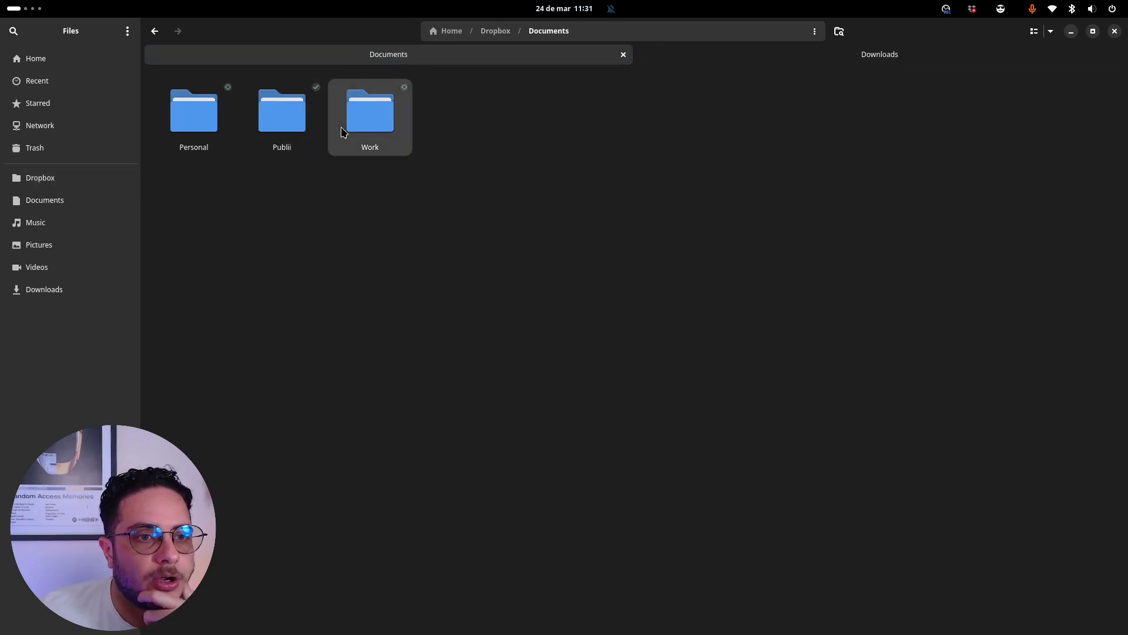
double_click(345, 130)
double_click(629, 126)
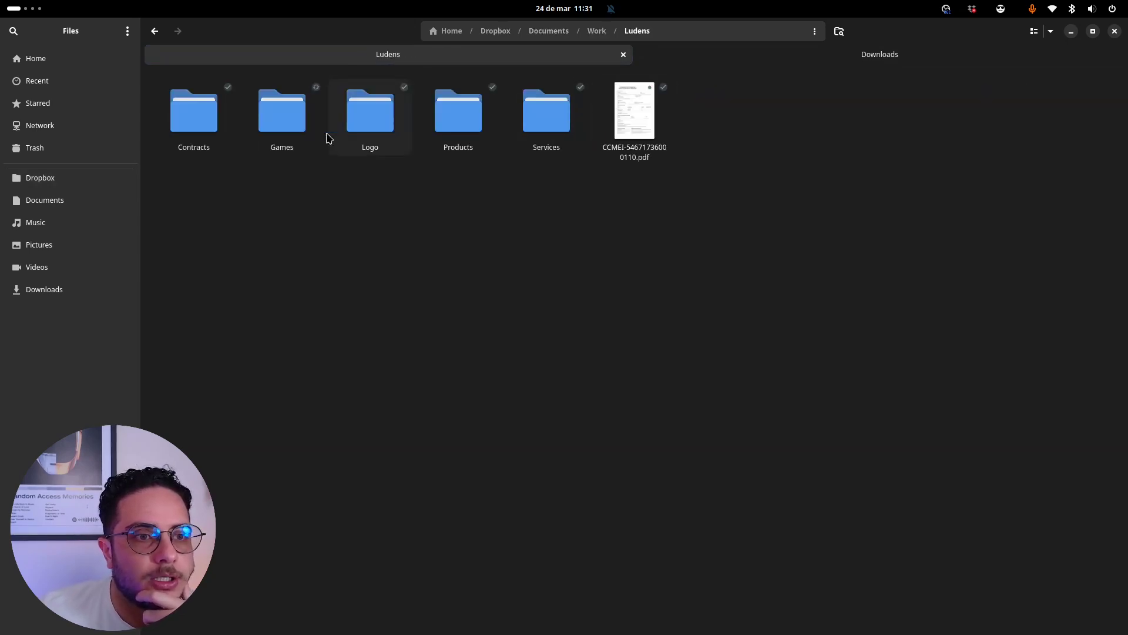
double_click(278, 128)
double_click(279, 128)
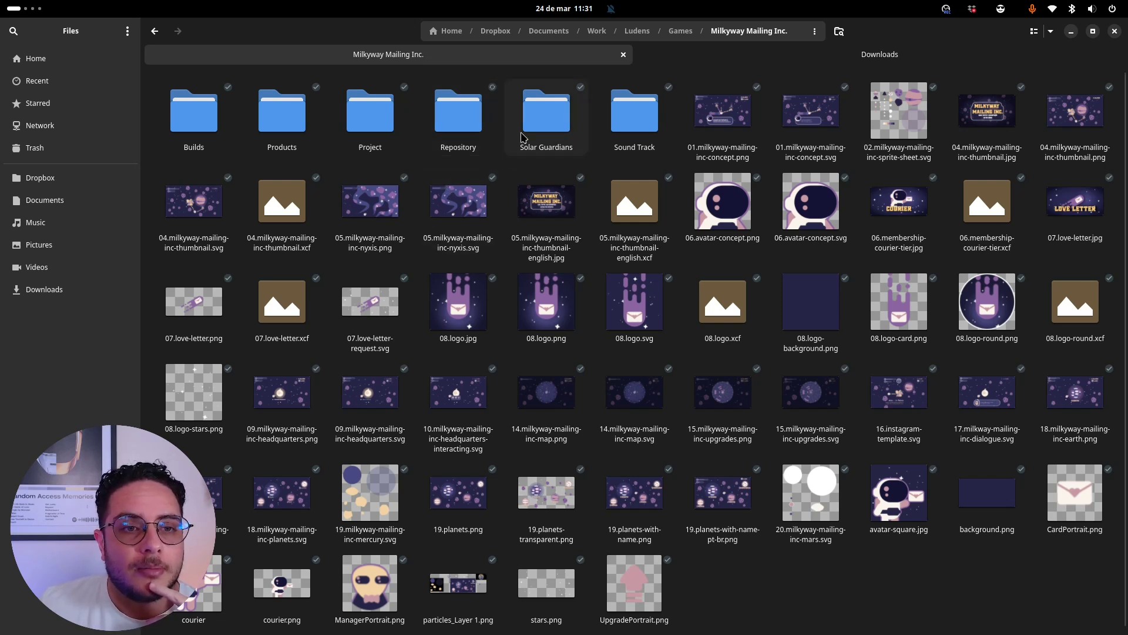
double_click(458, 136)
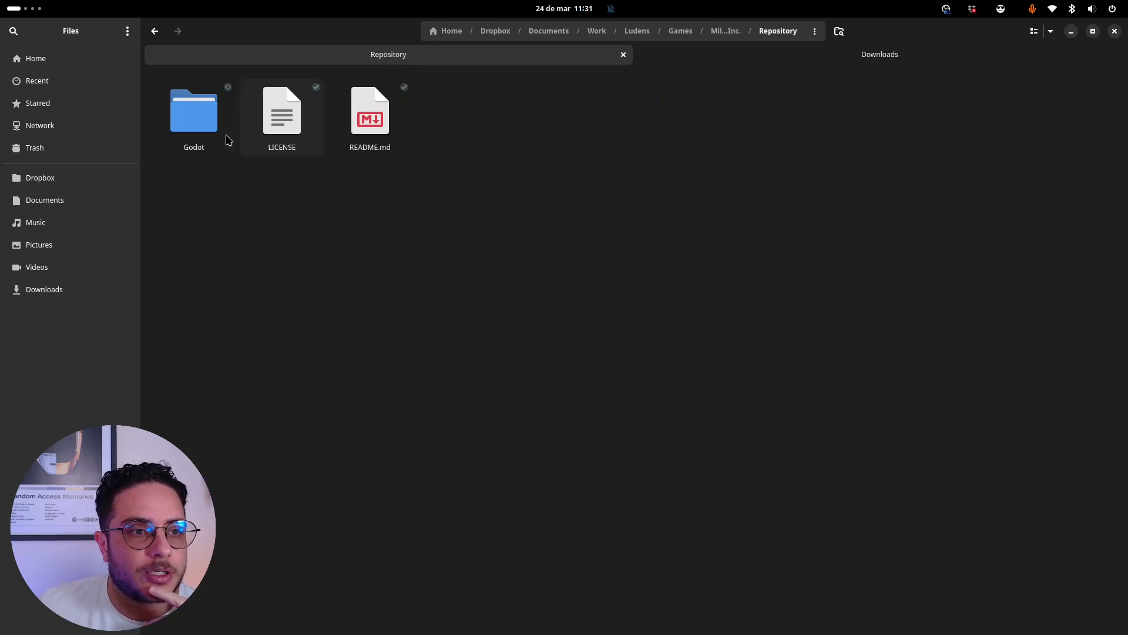
double_click(191, 127)
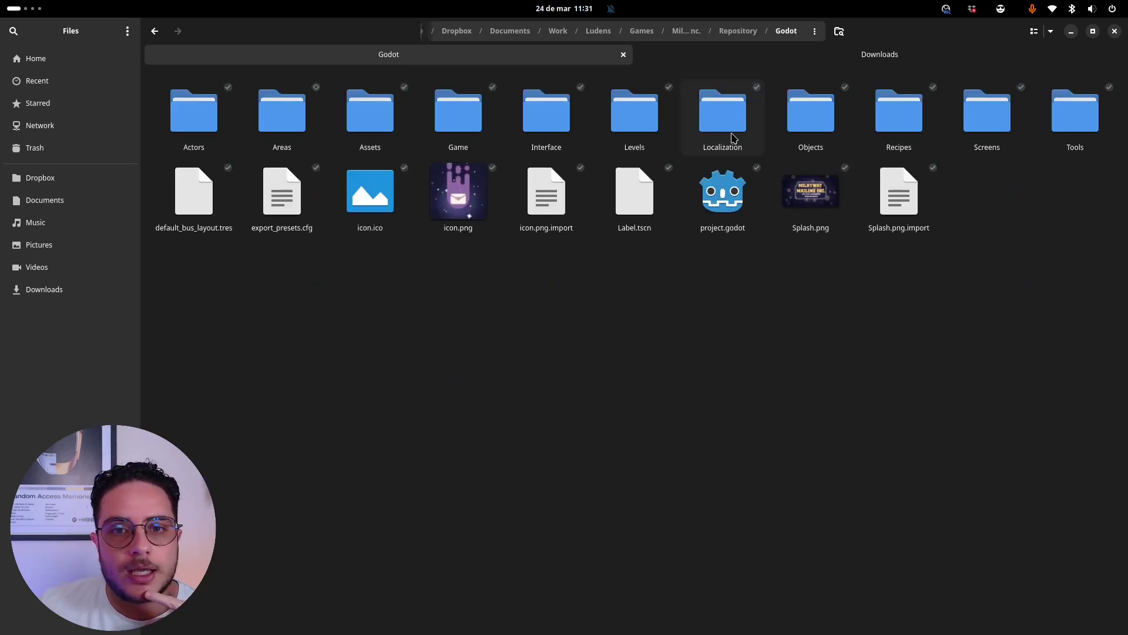
- Delete the old Translations folder inside the project's Localization folder
double_click(733, 139)
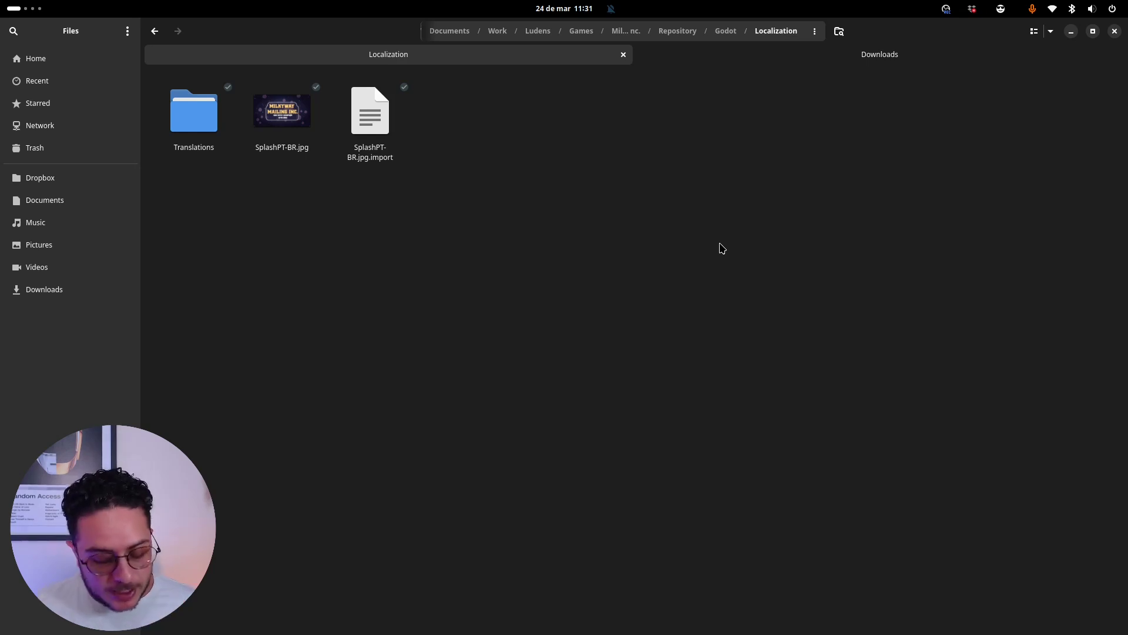
key("alt+Left")
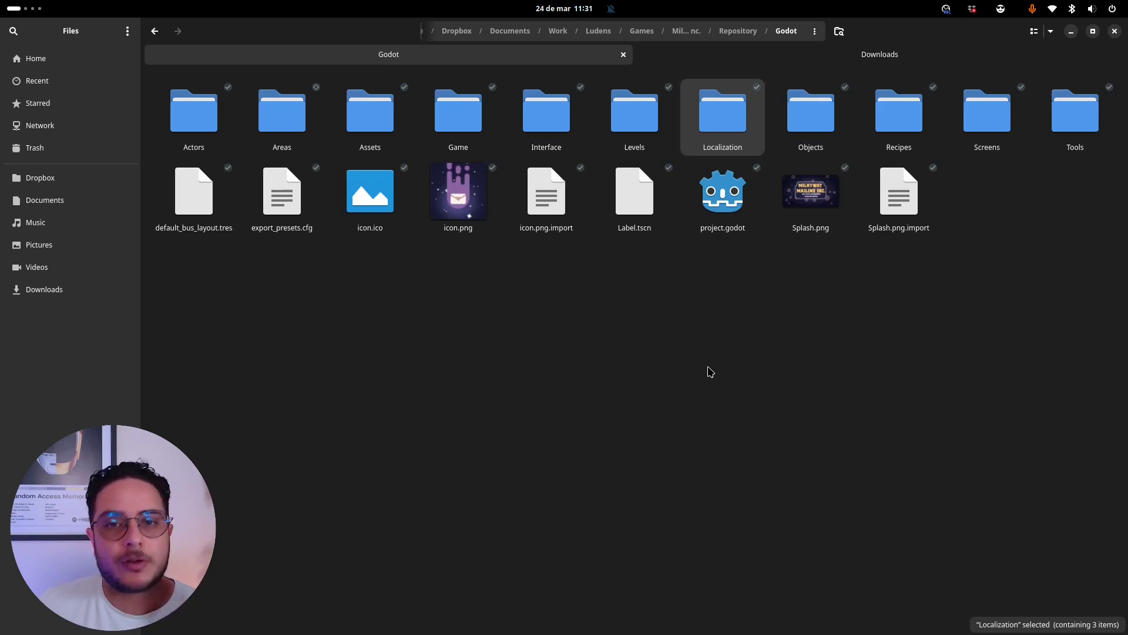
double_click(725, 139)
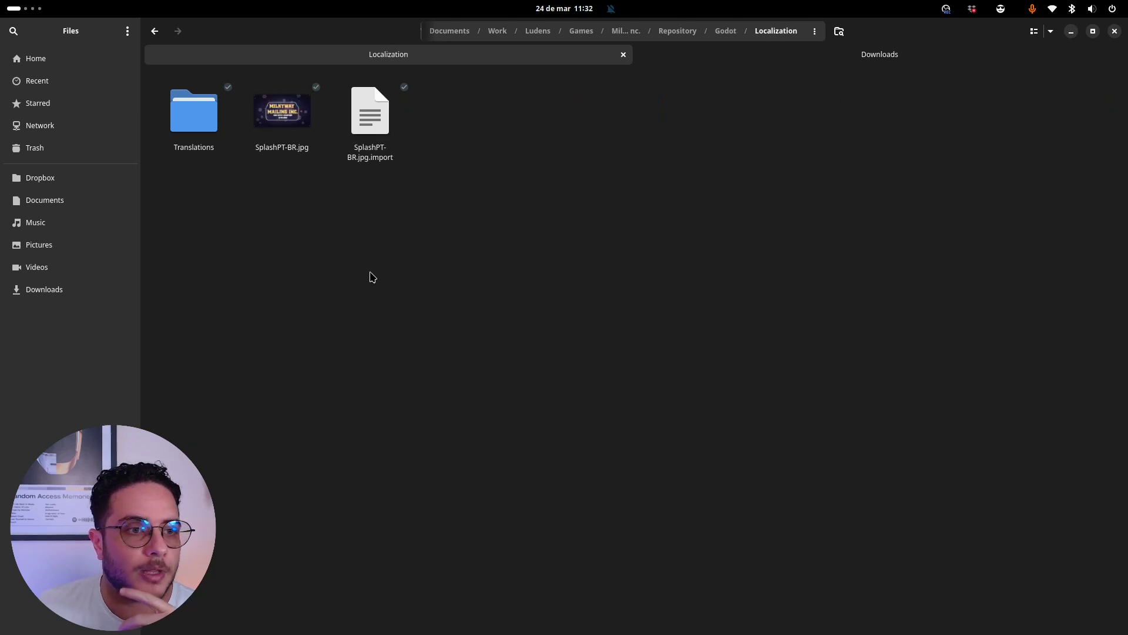
left_click(224, 142)
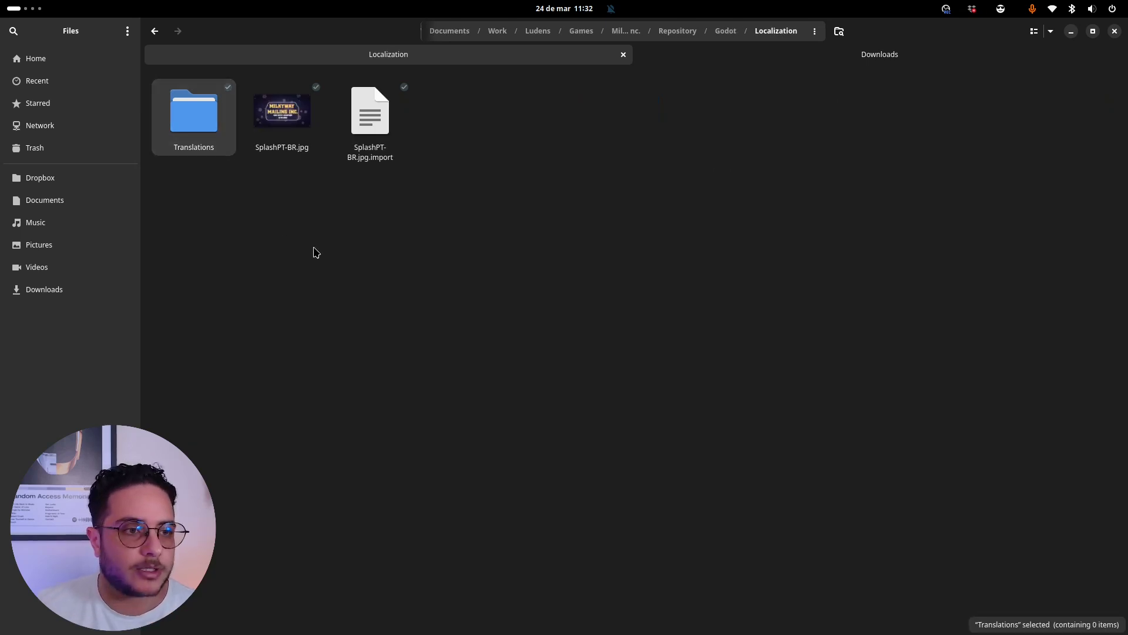
key("Delete")
- Create a new Translations folder there and paste Translations.csv into it
right_click(438, 275)
key("Escape")
key("ctrl+shift+n")
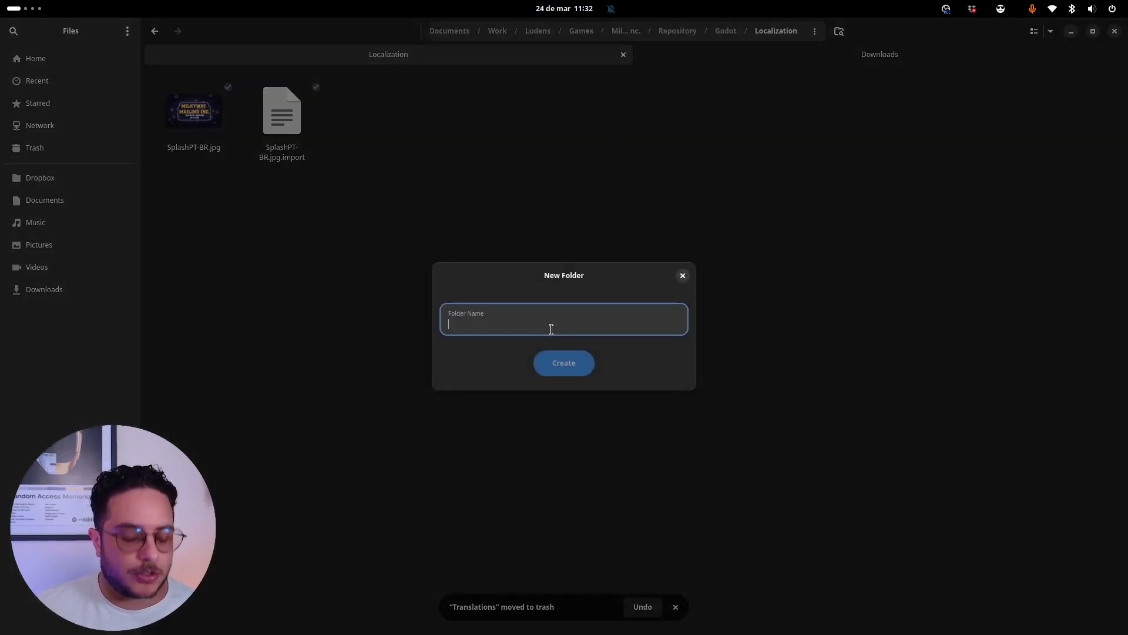
type("Translation")
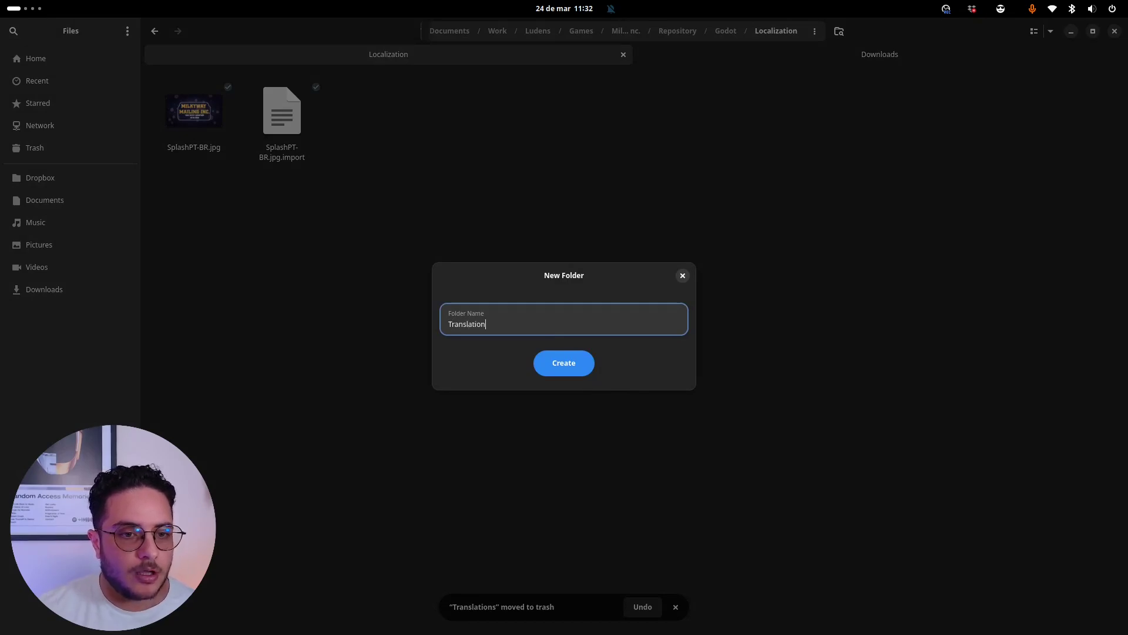
type("s")
key("Return")
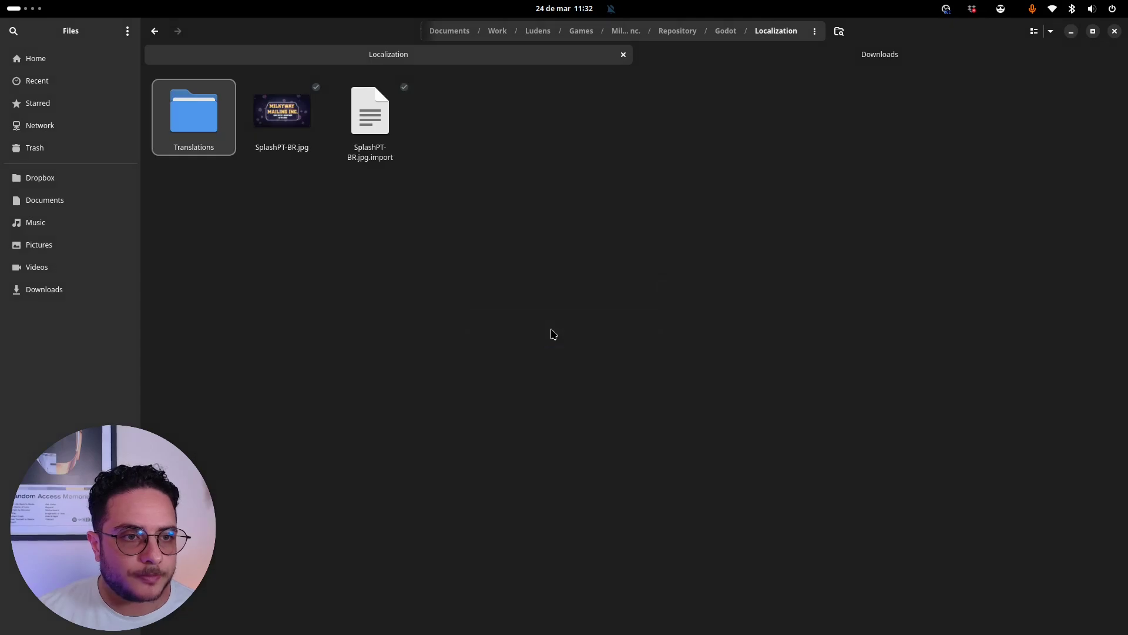
double_click(235, 136)
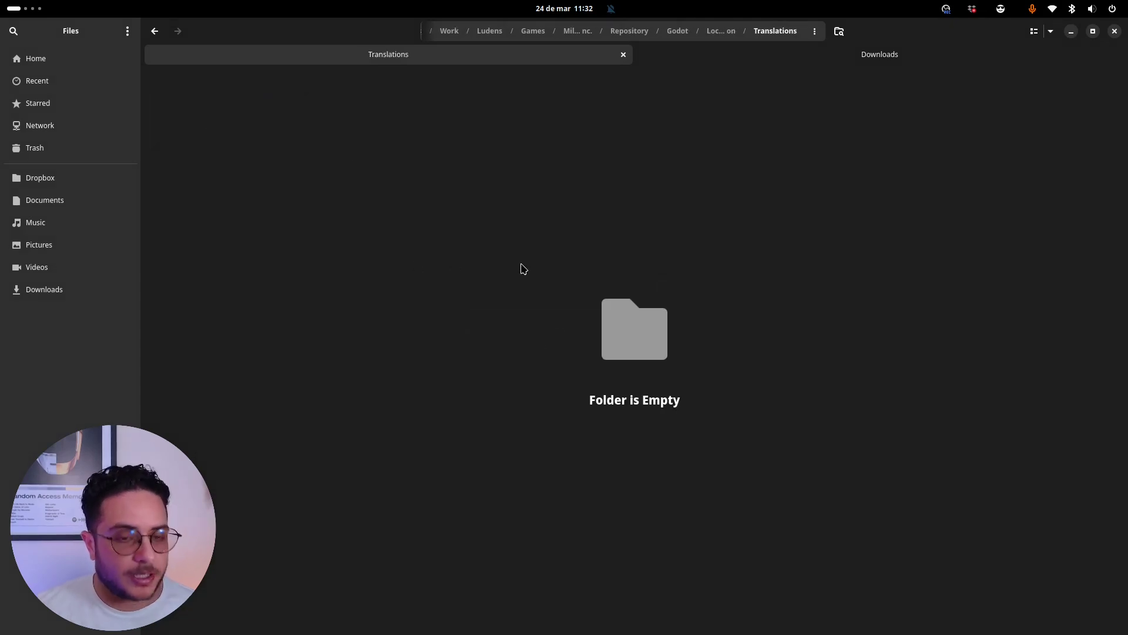
key("ctrl+v")
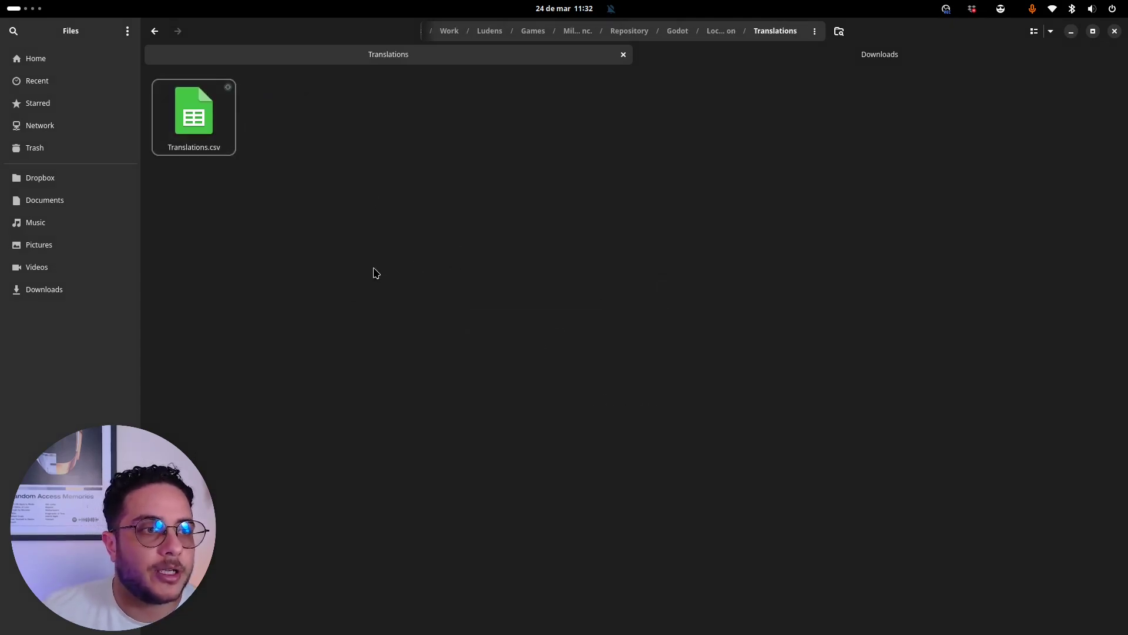
- In Godot, expand Localization > Translations in the FileSystem dock and open Project Settings
mouse_move(0, 0)
left_click(505, 210)
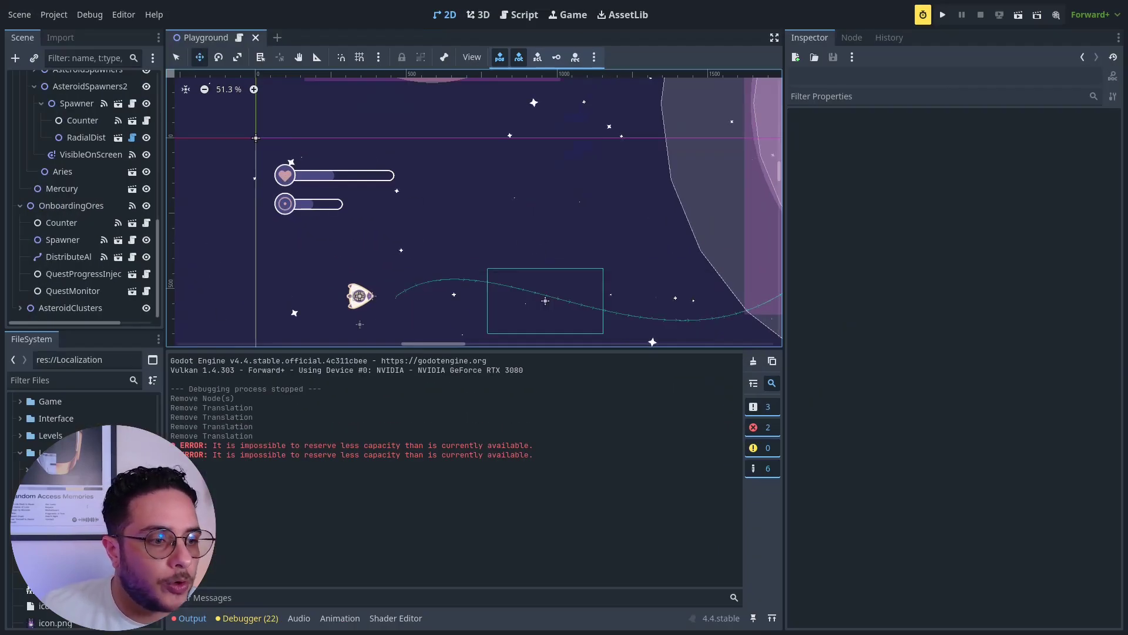
left_click(20, 452)
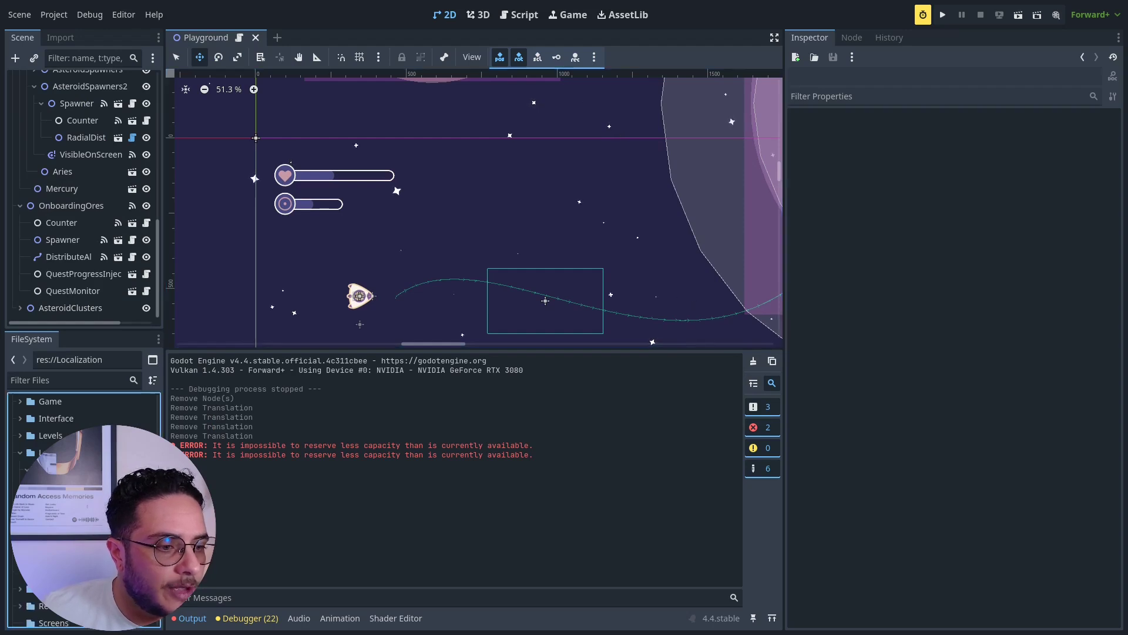
left_click(59, 469)
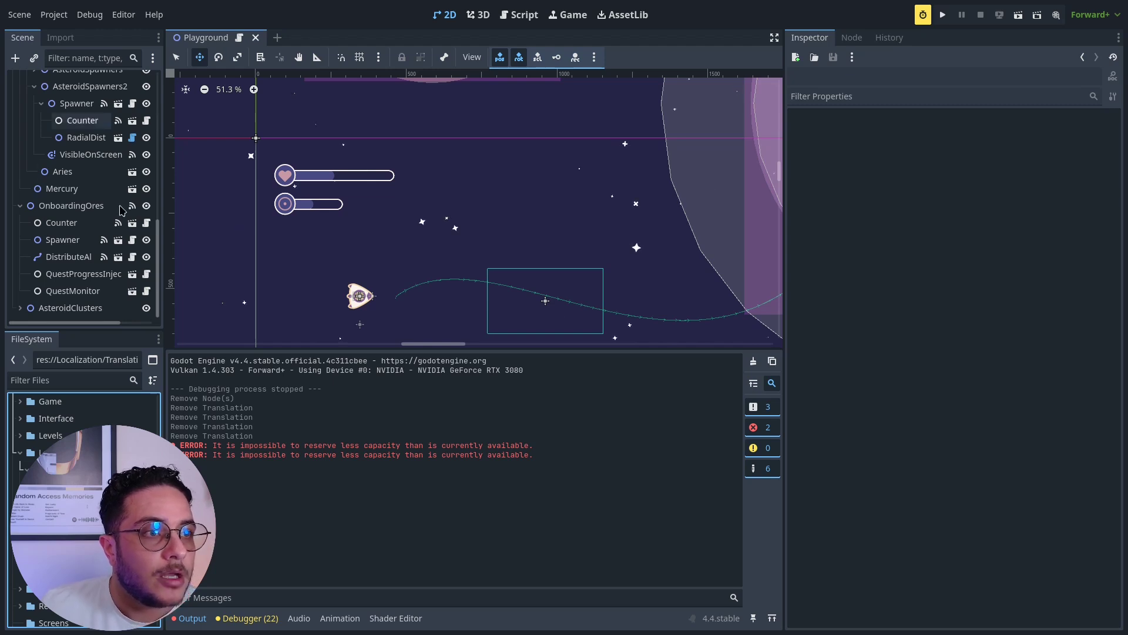
left_click(63, 16)
left_click(64, 32)
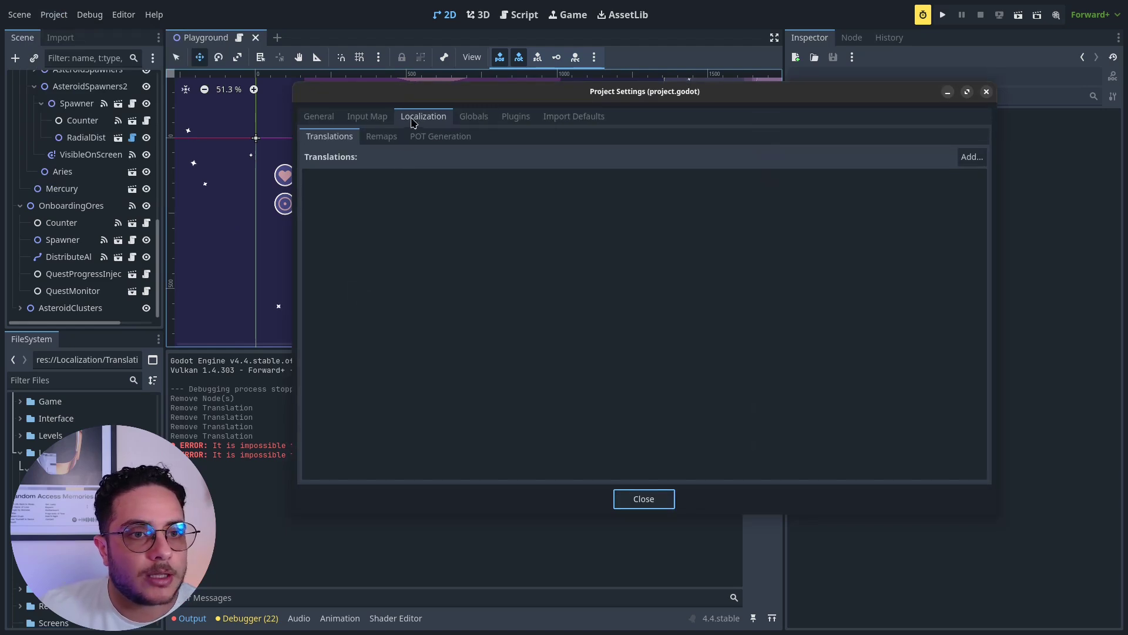
- Add Translations.en through Translations.pt .translation files to the project's Localization list
left_click(972, 157)
left_click(390, 224)
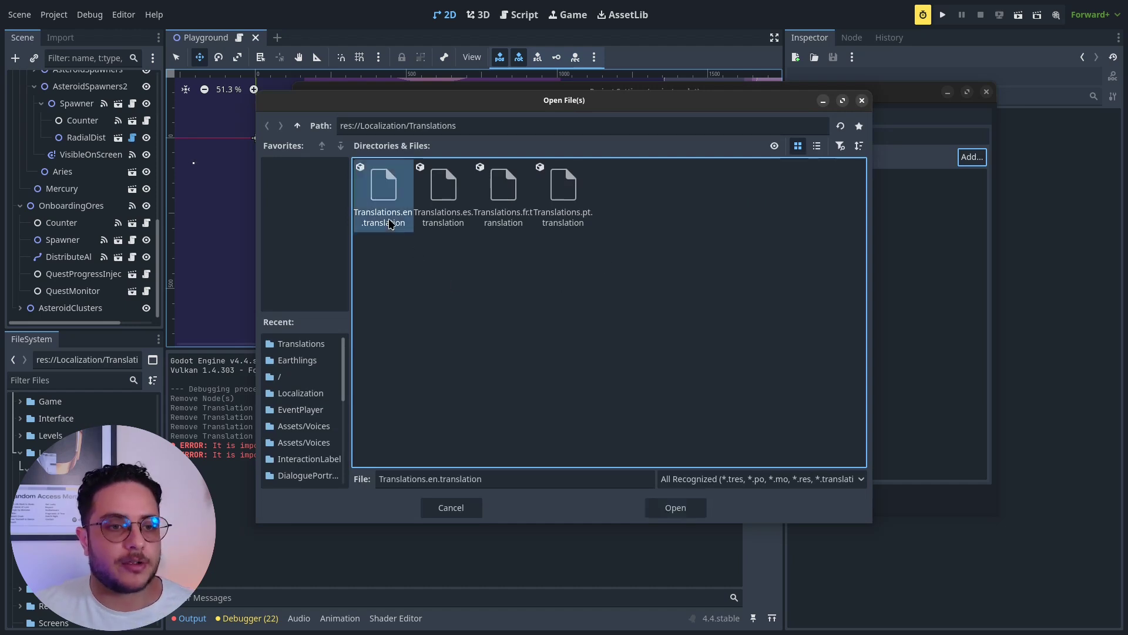
left_click(578, 203, "shift")
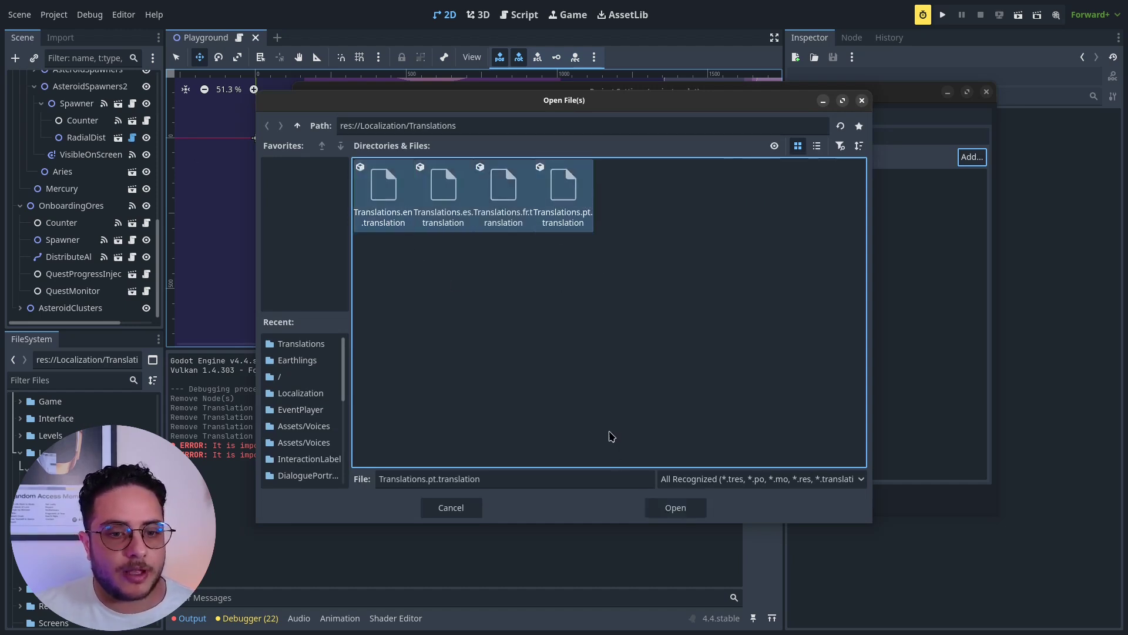
left_click(675, 508)
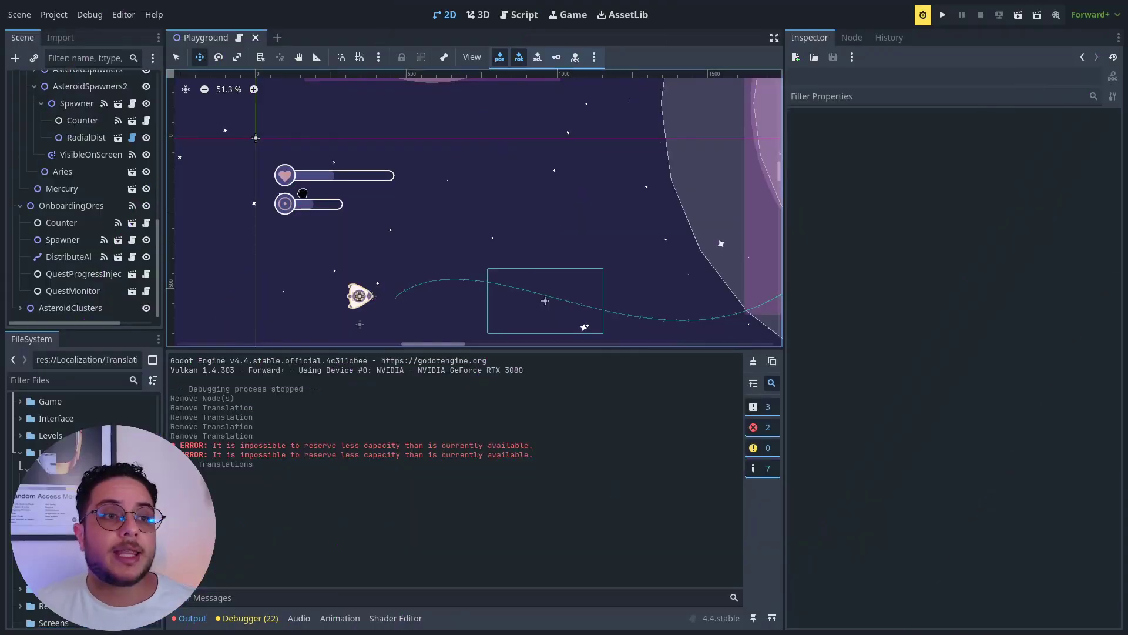
- Check the Notion Translations table, then return to the Godot editor
left_click(85, 380)
key("super")
left_click(297, 239)
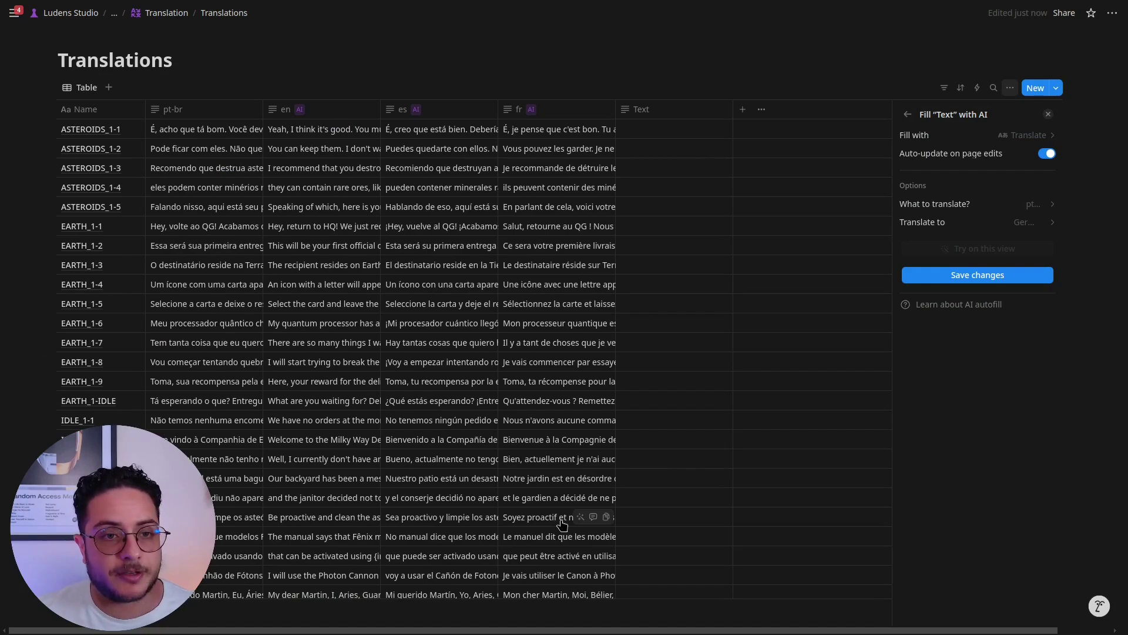
key("super")
left_click(564, 391)
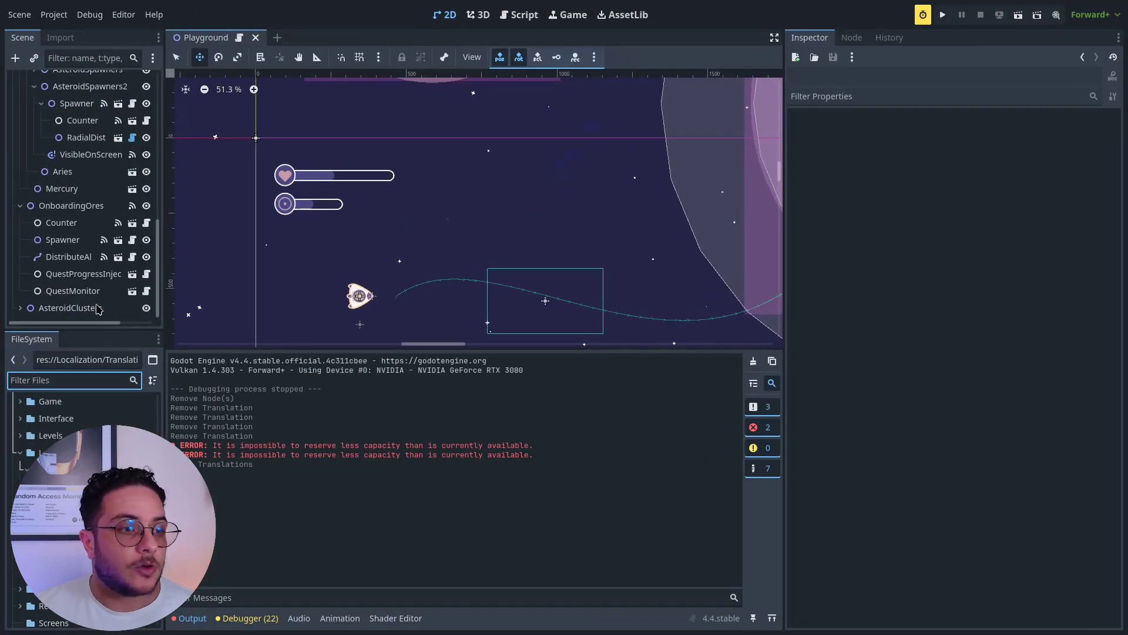
- Open the Headquarter scene via the 'head' file filter and select its EventPlayer node
type("head")
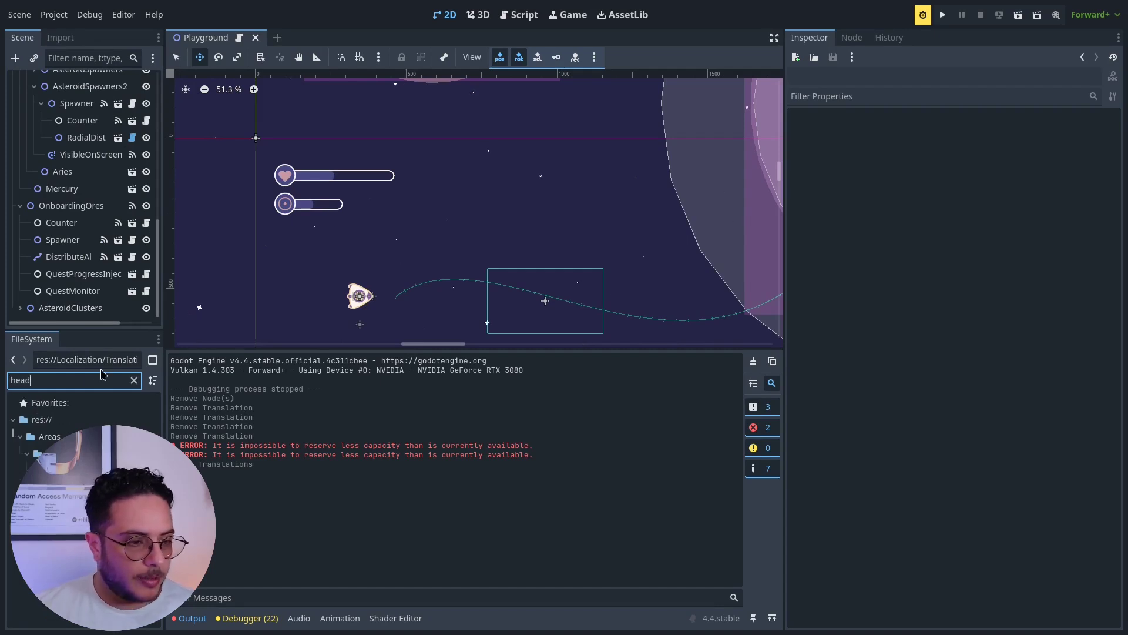
key("Down")
key("Return")
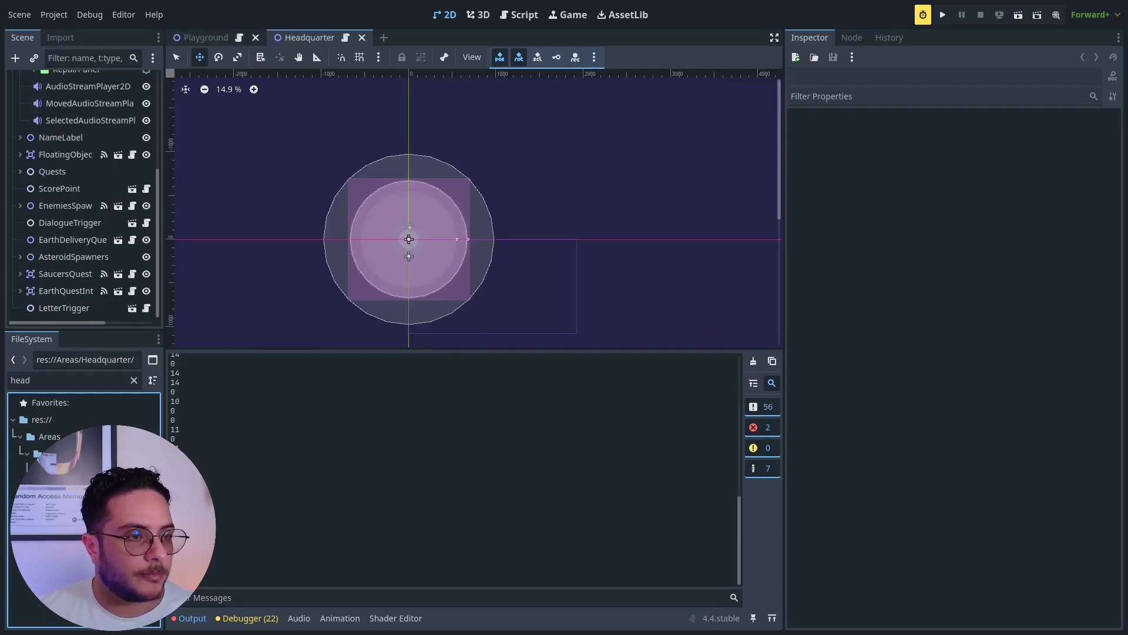
scroll(78, 98, "up", 5)
left_click(78, 98)
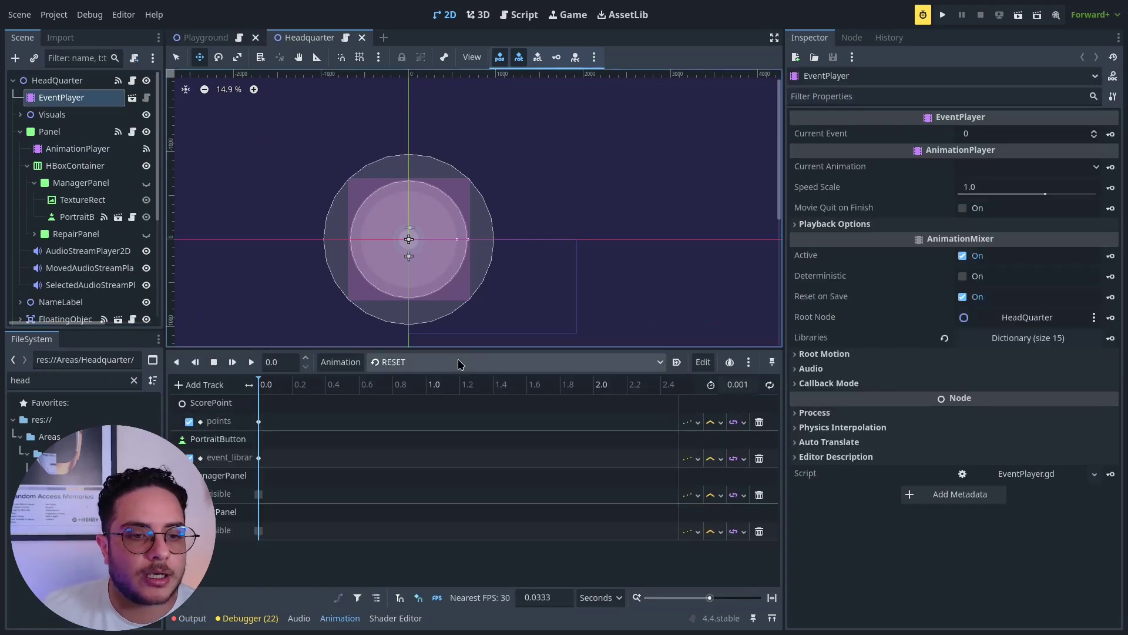
- Load Onboarding/01.introduction and select the current_dial key's dialogue text ONBOARDING_1-1
left_click(459, 363)
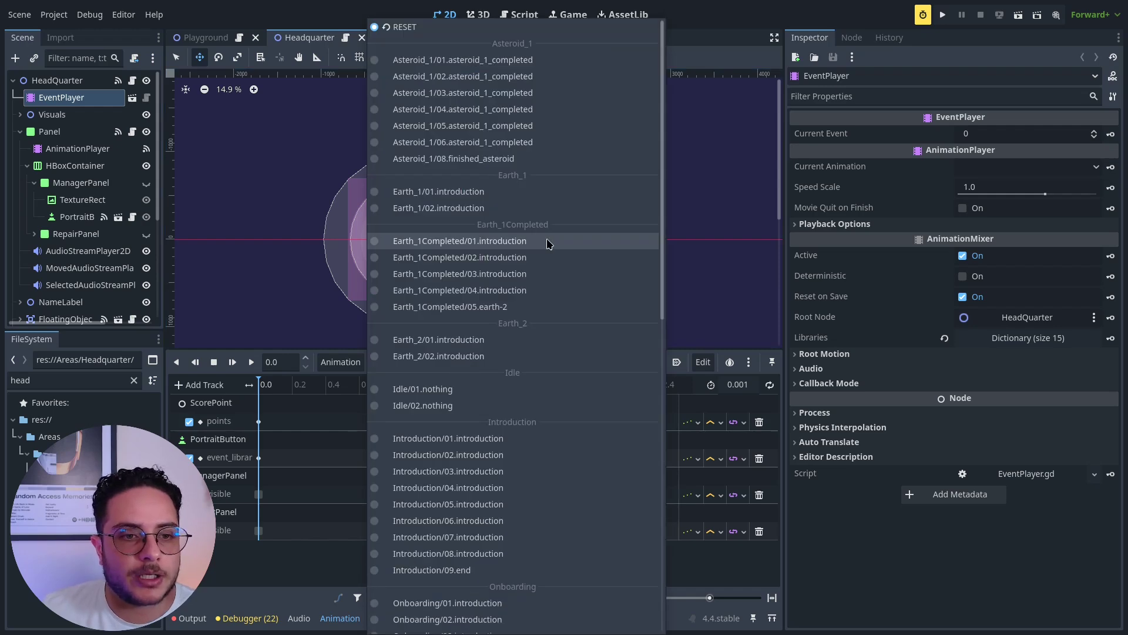
scroll(546, 470, "down", 5)
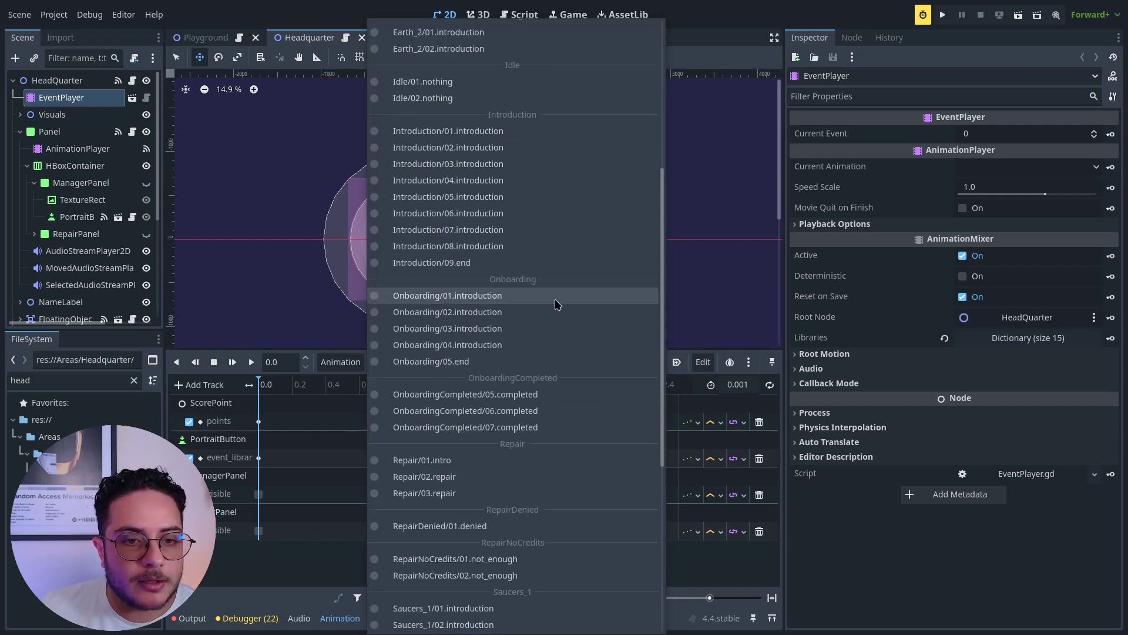
left_click(480, 297)
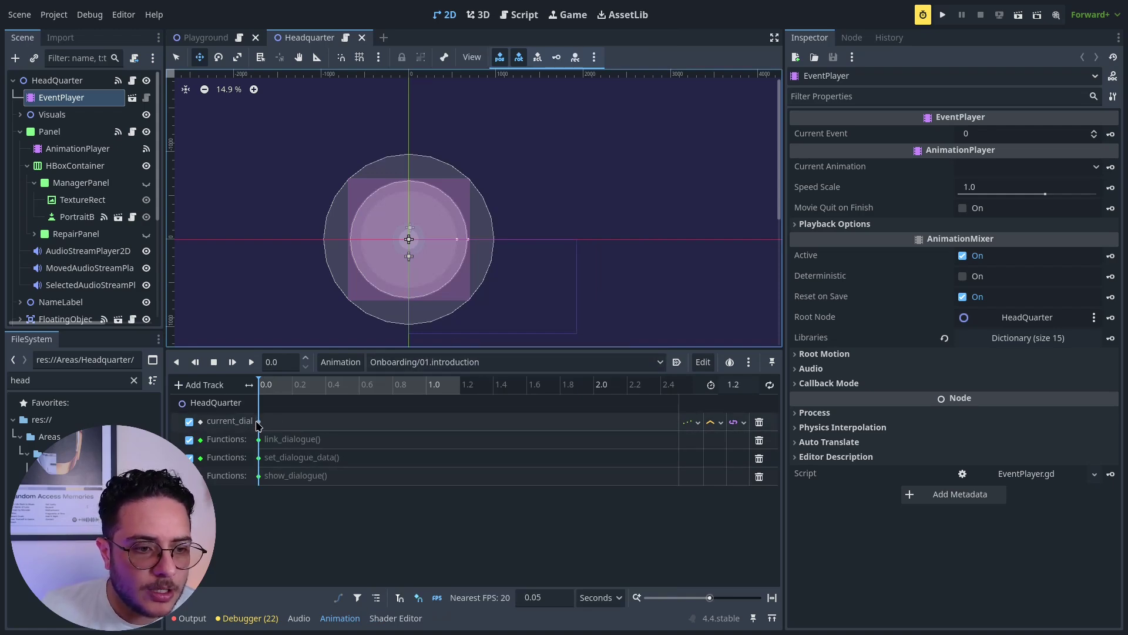
left_click(259, 422)
left_click(1028, 152)
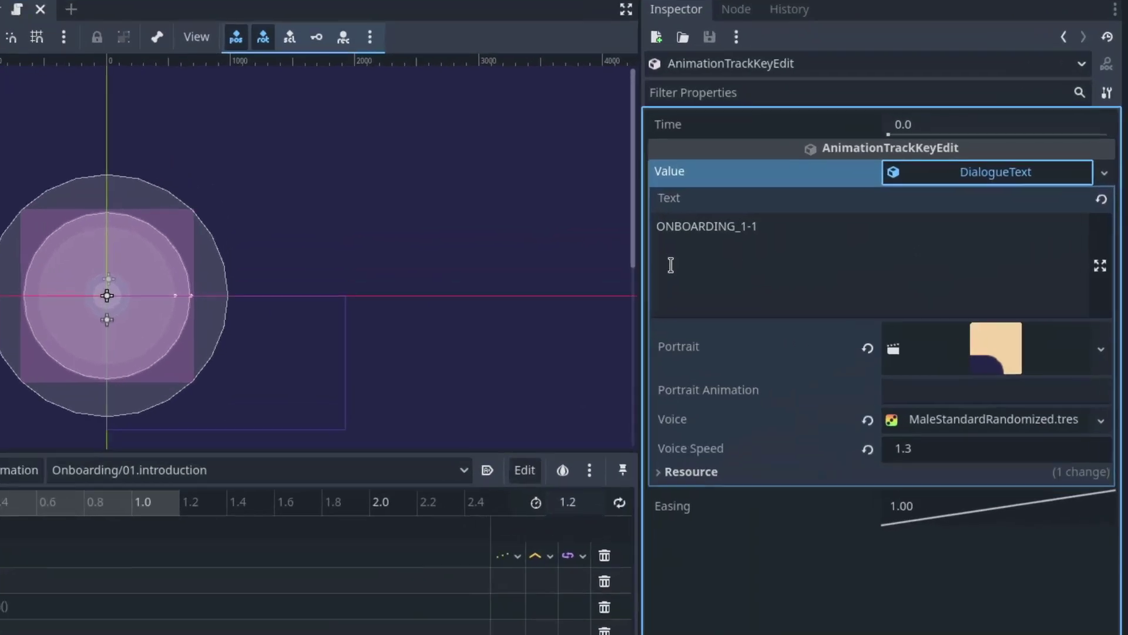
left_click(814, 217)
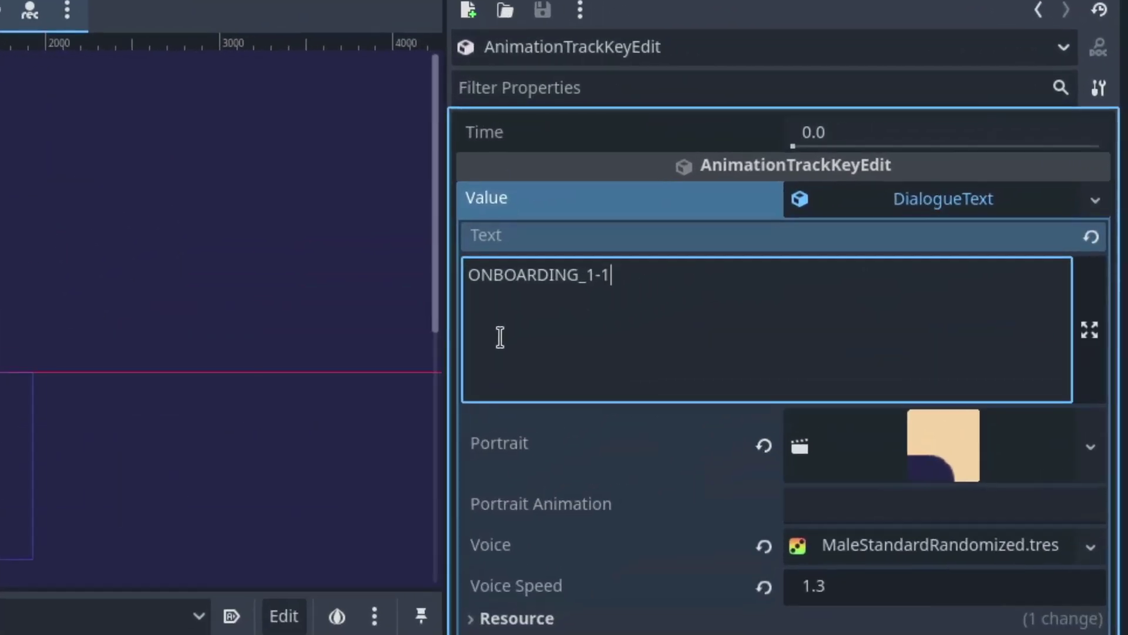
triple_click(537, 282)
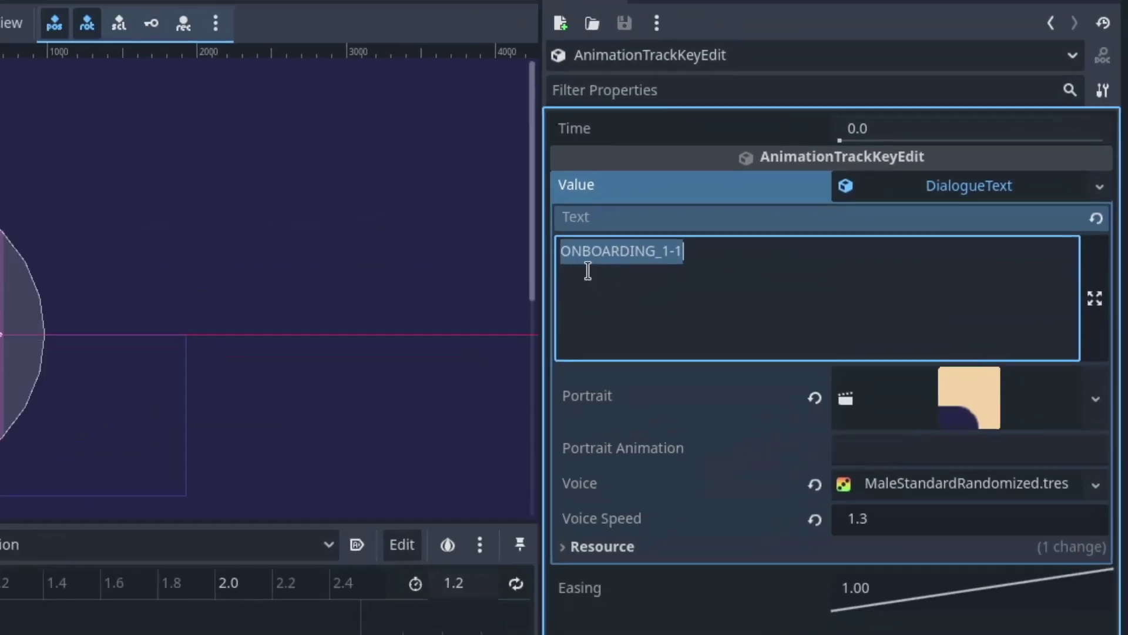
key("super")
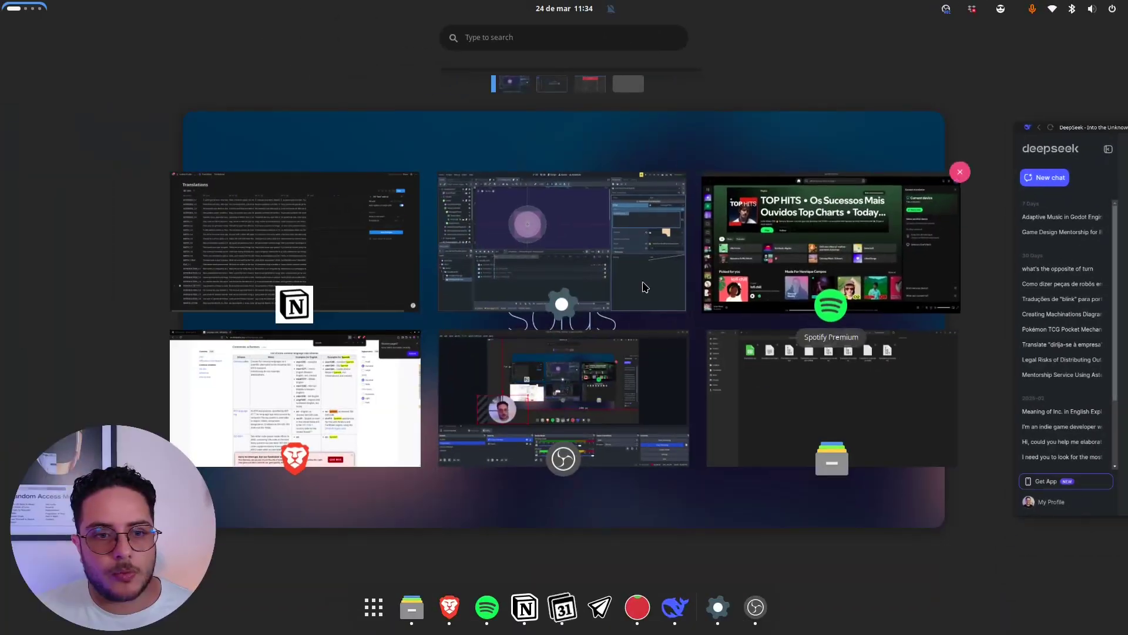
left_click(350, 257)
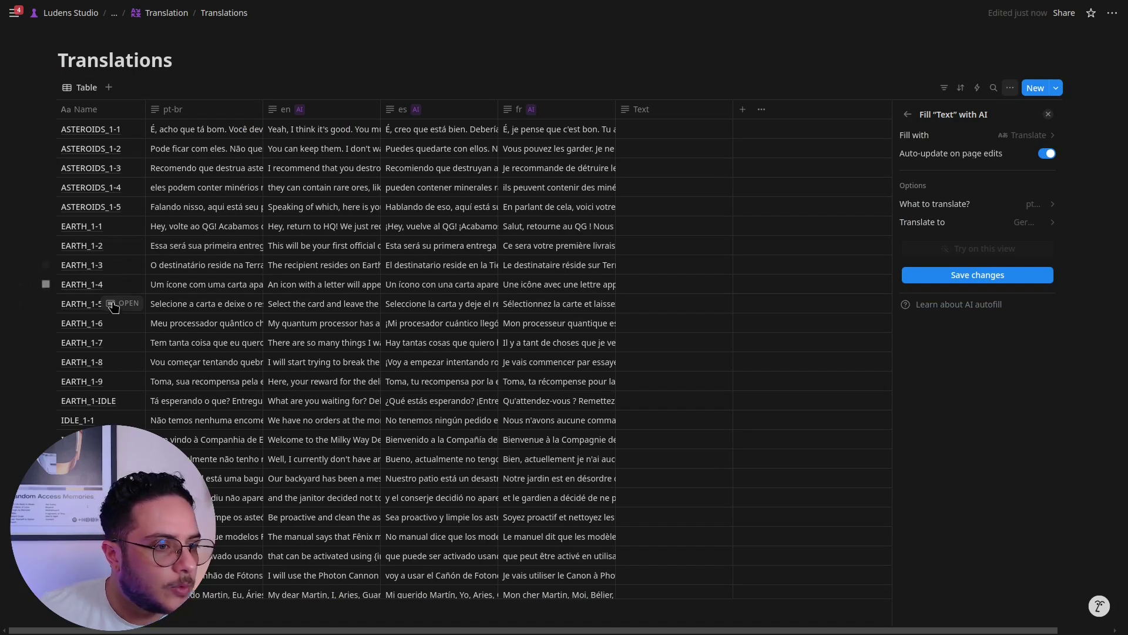
key("Escape")
scroll(119, 355, "down", 5)
key("Escape")
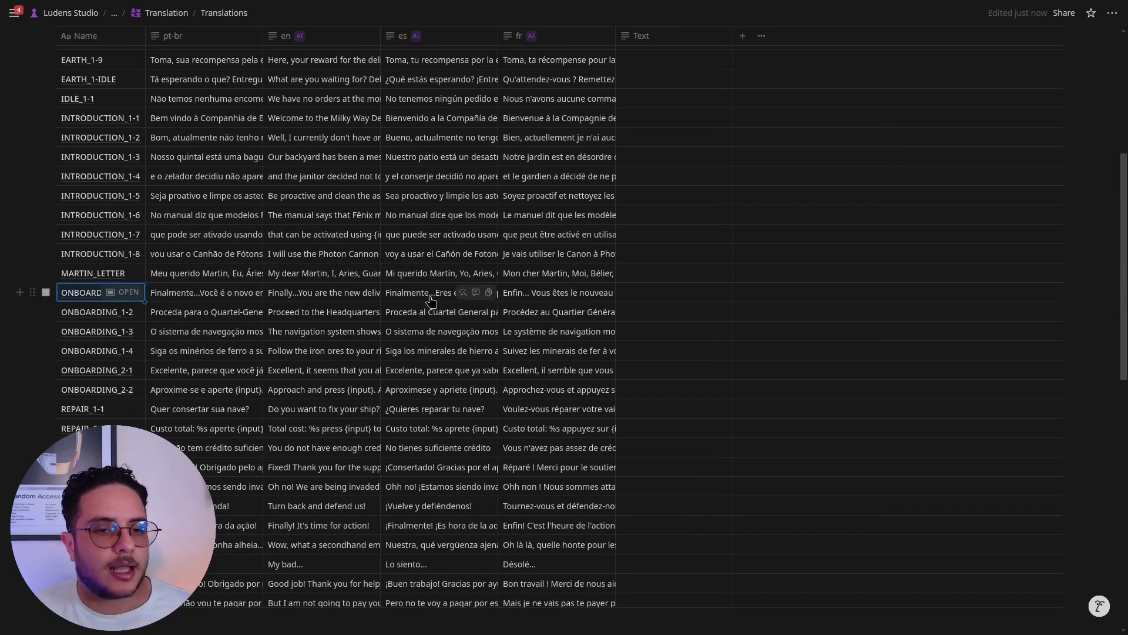
key("super")
left_click(582, 234)
left_click(877, 198)
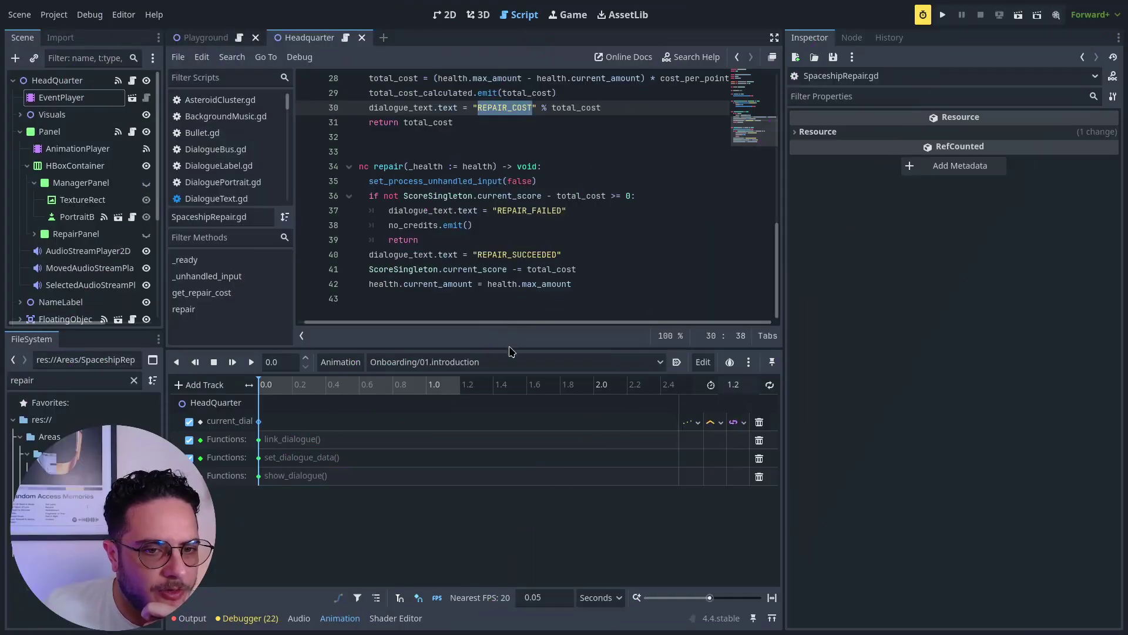
- Enlarge the SpaceshipRepair.gd code view and highlight the REPAIR_COST key on line 30
left_click_drag(510, 351, 553, 470)
left_click(593, 241)
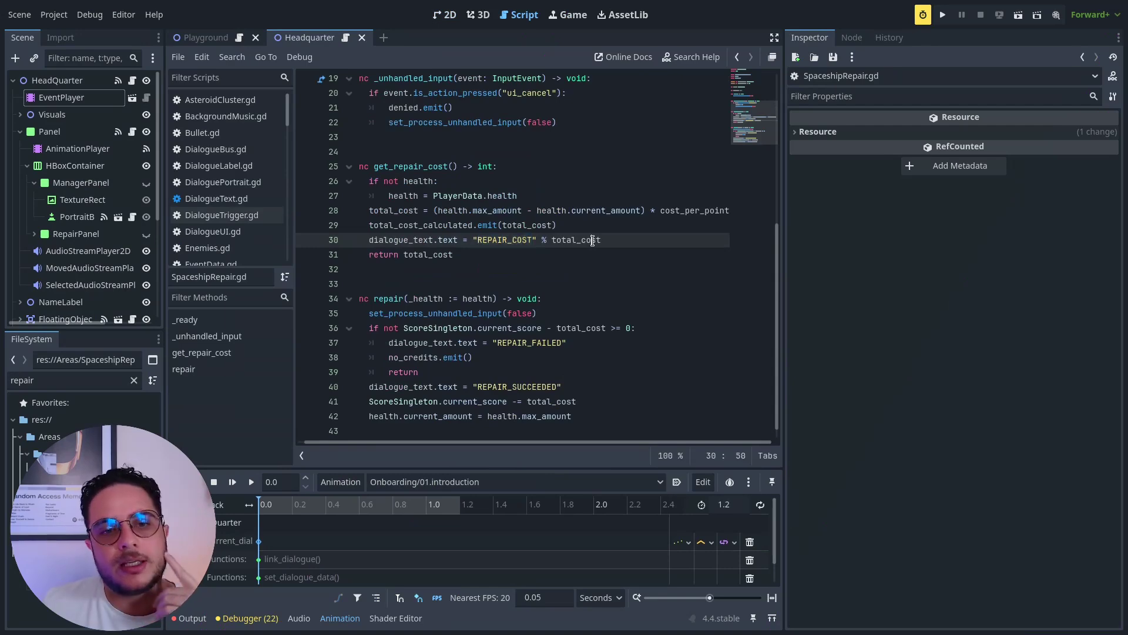
double_click(502, 240)
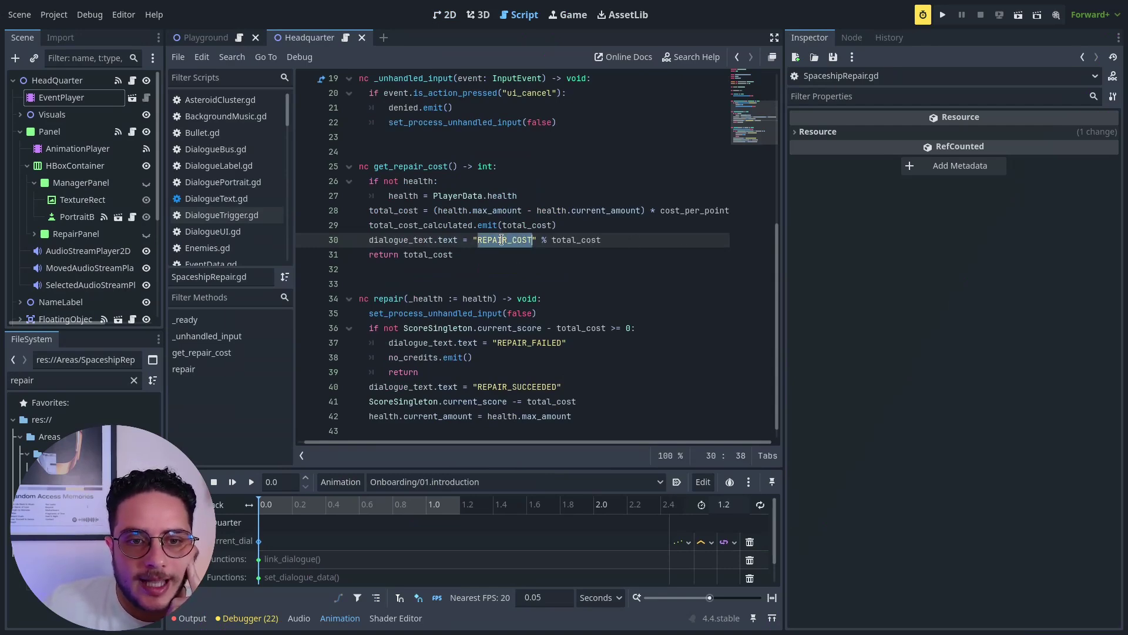
left_click(642, 238)
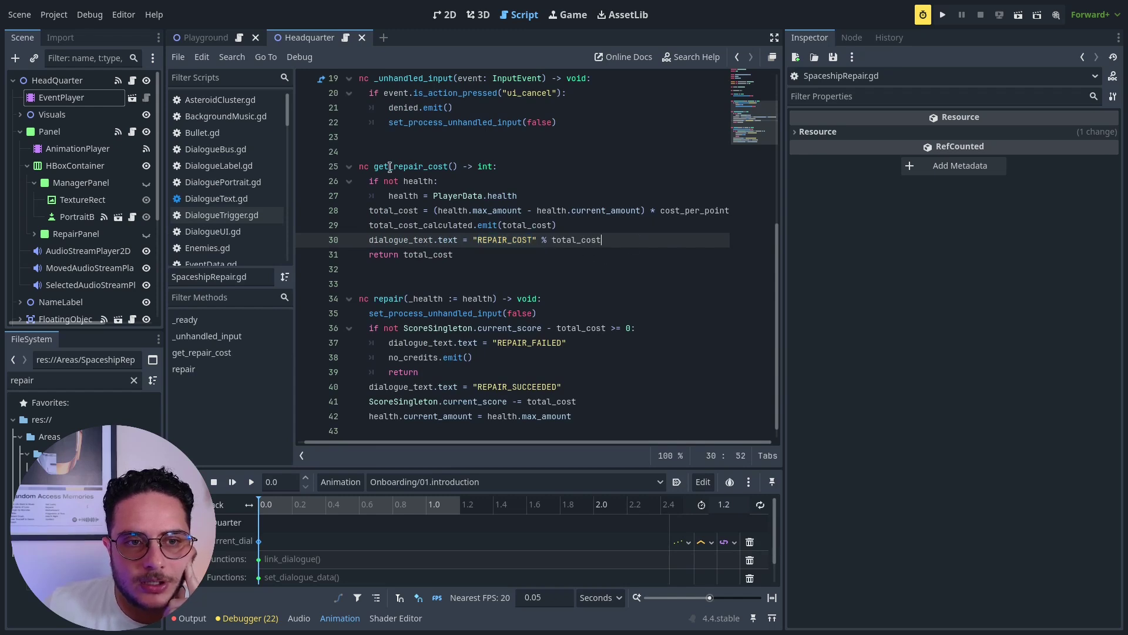
double_click(488, 240)
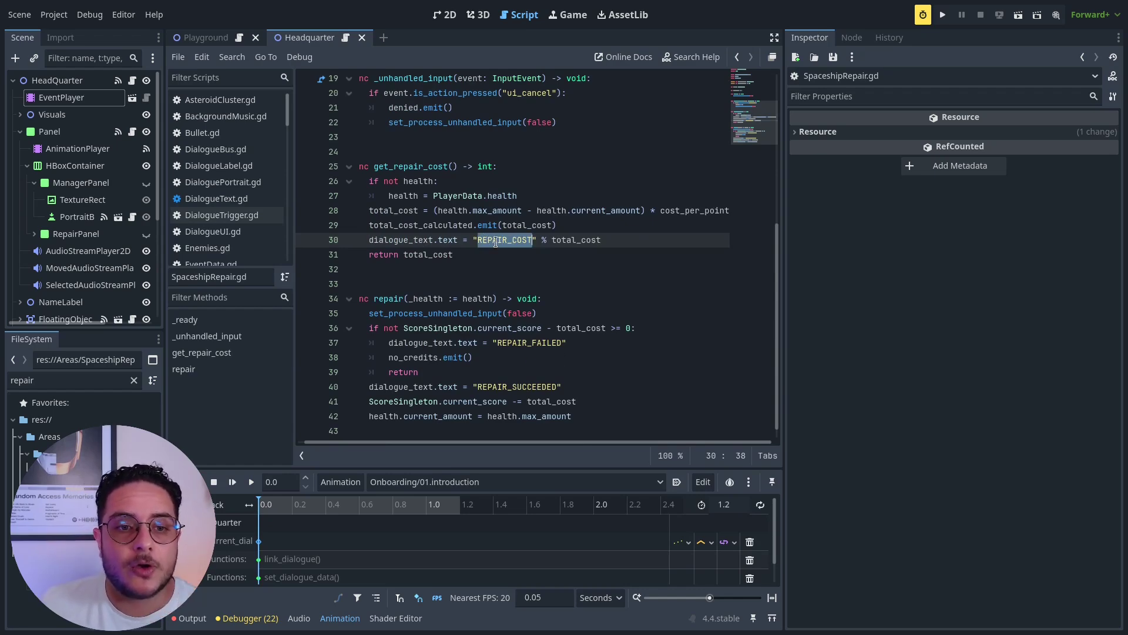
- Review current_score on line 36 and the REPAIR_SUCCEEDED key on line 40
double_click(534, 334)
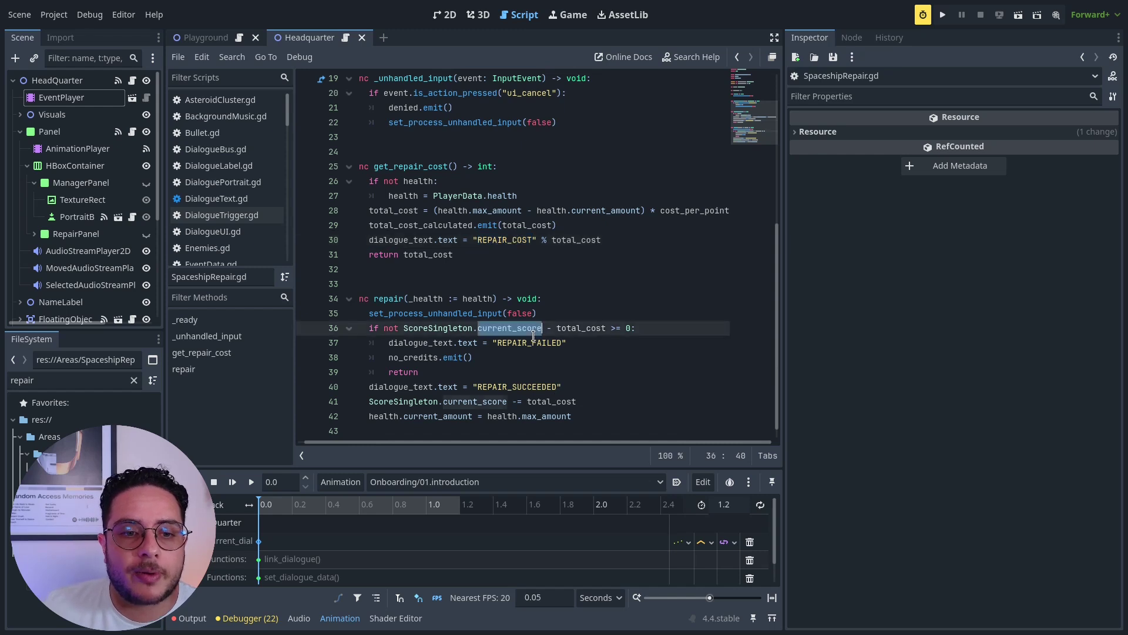
double_click(526, 387)
left_click(532, 252)
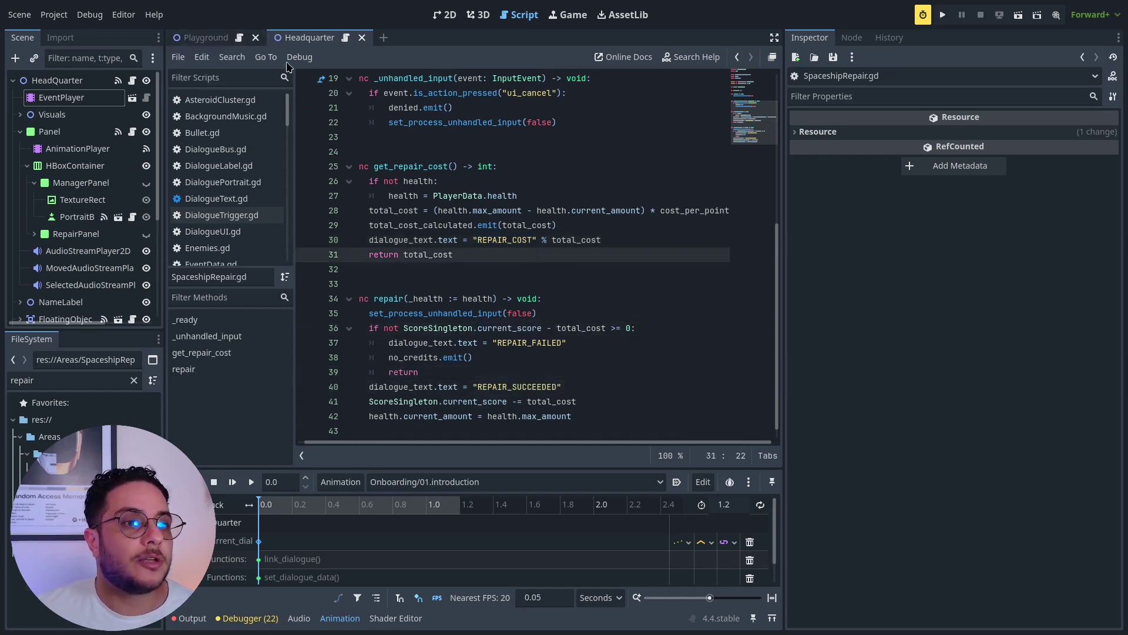
key("Up")
key("Up")
key("Up")
key("Up")
key("Up")
left_click(54, 14)
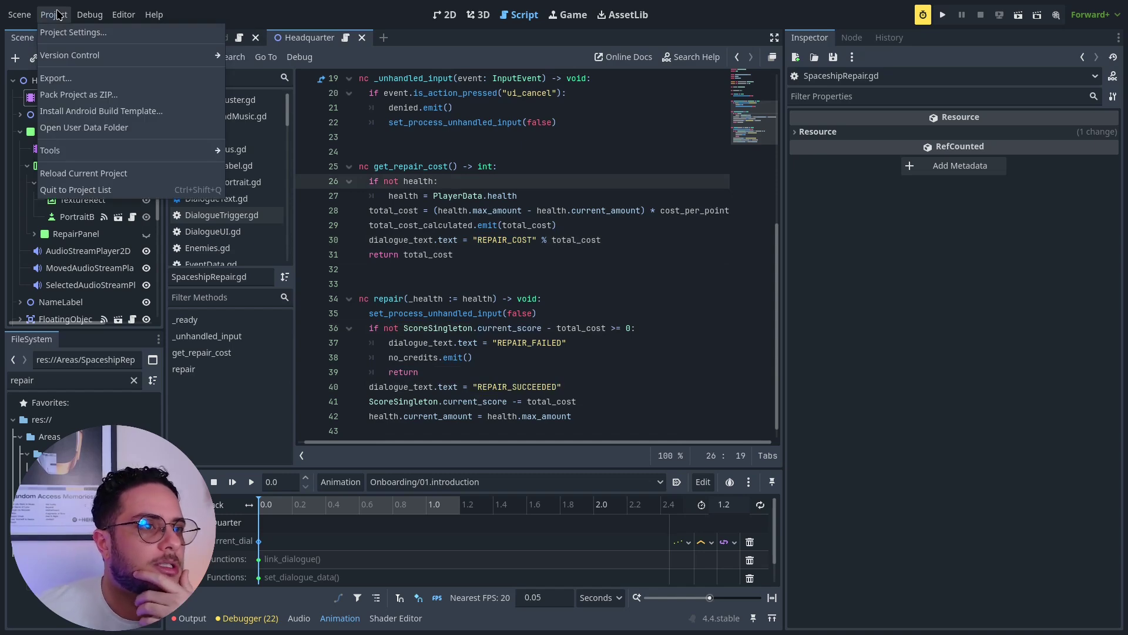
- Change the test locale from pt to fr and run the game from the Playground scene
left_click(92, 33)
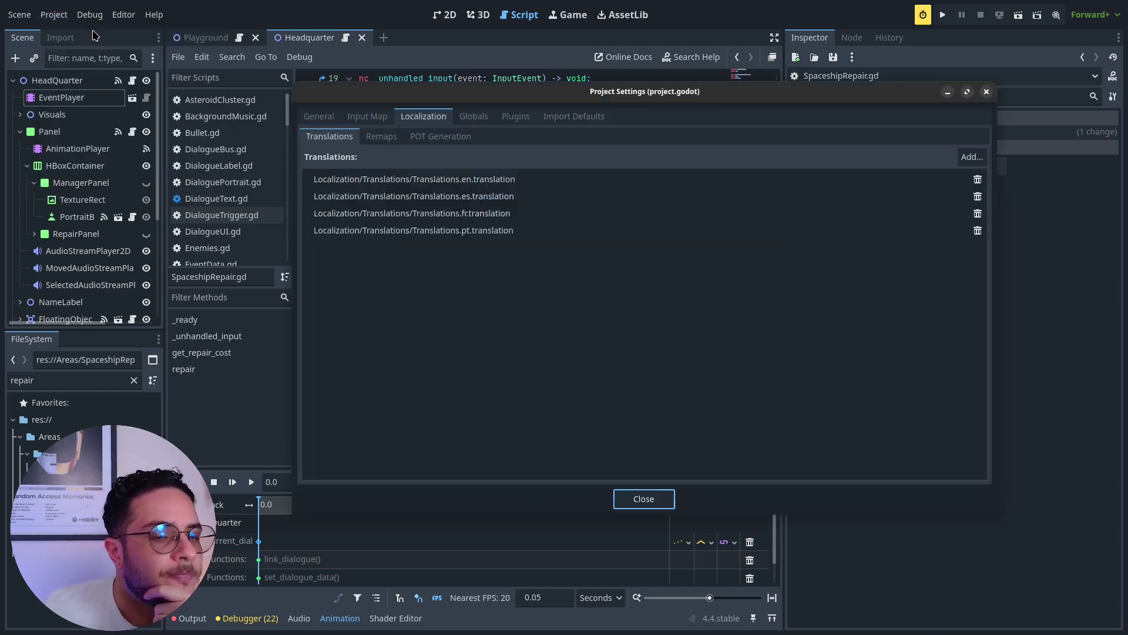
left_click(329, 120)
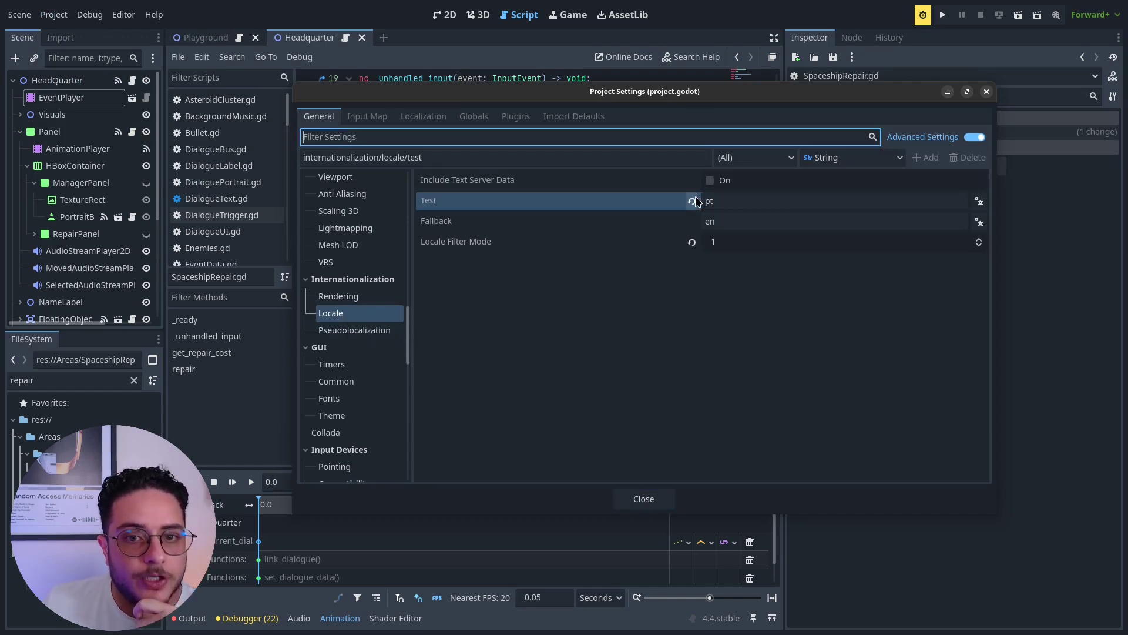
left_click(727, 206)
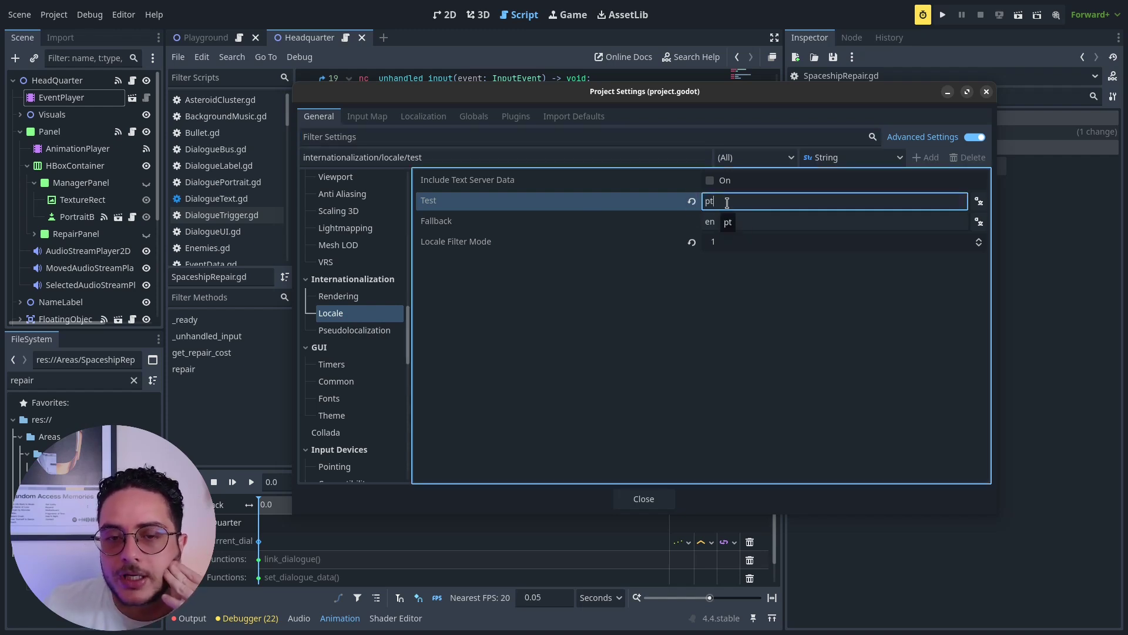
double_click(719, 200)
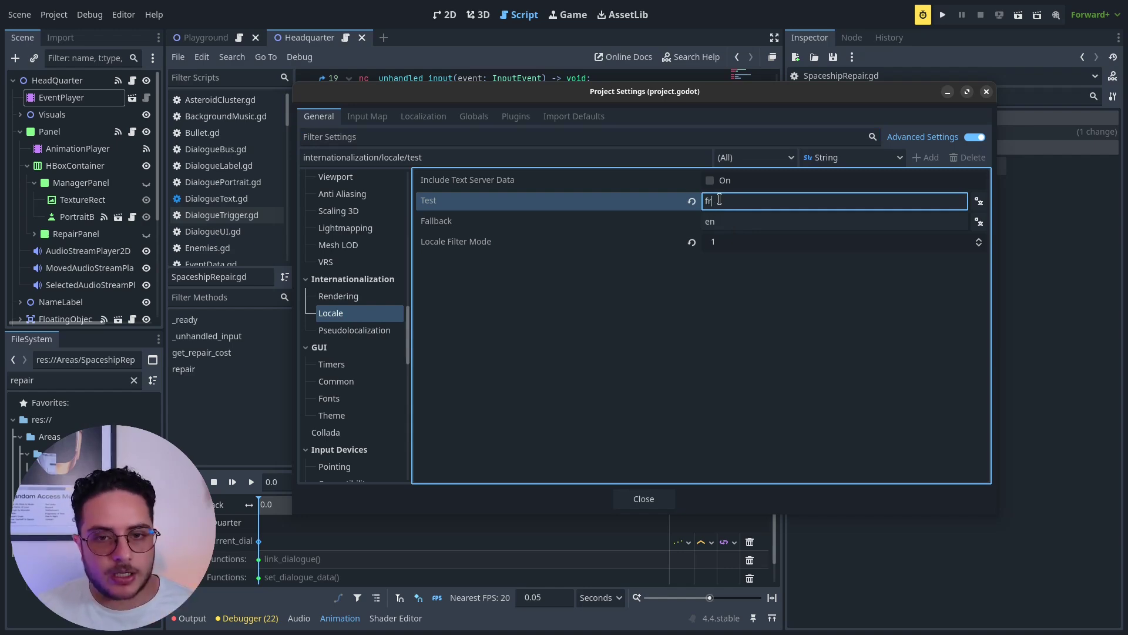
left_click(644, 499)
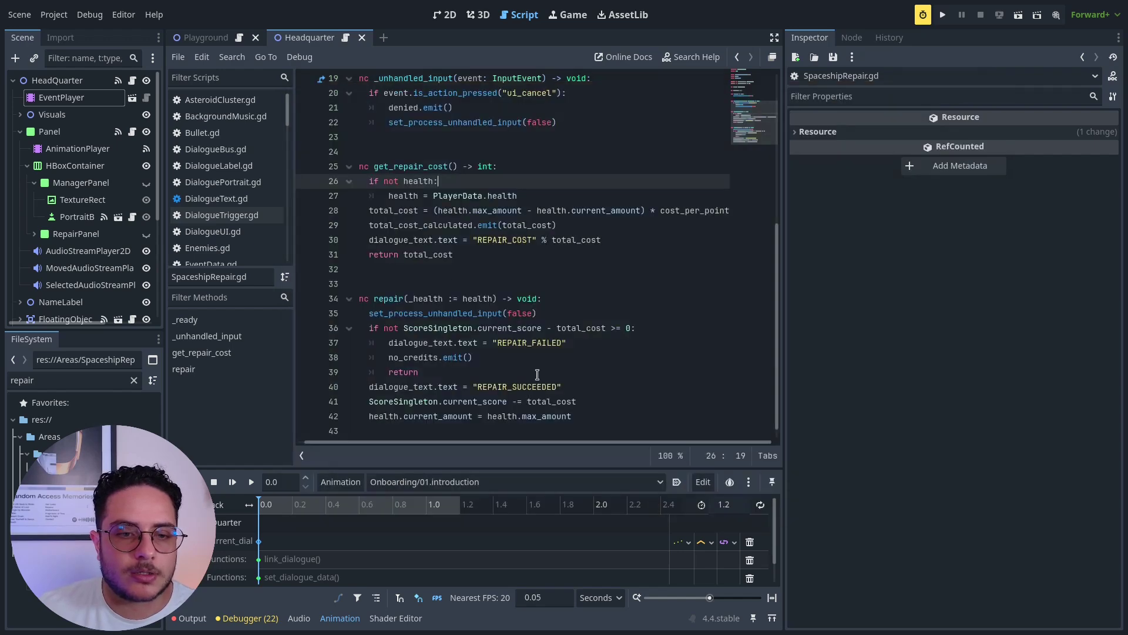
left_click(206, 37)
left_click(1018, 14)
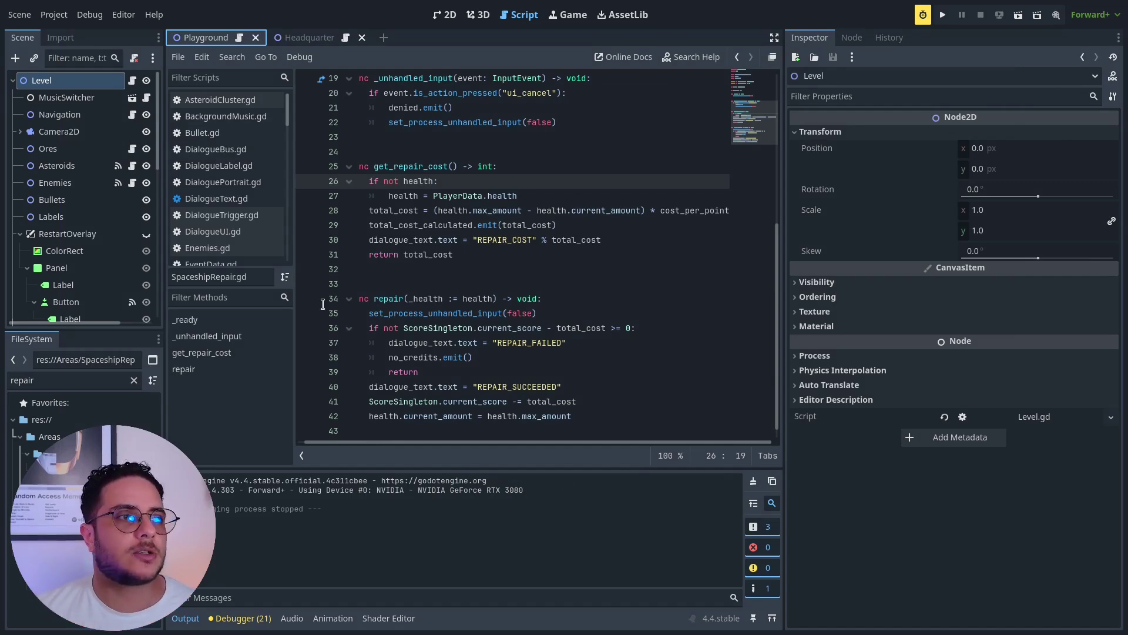
left_click(57, 14)
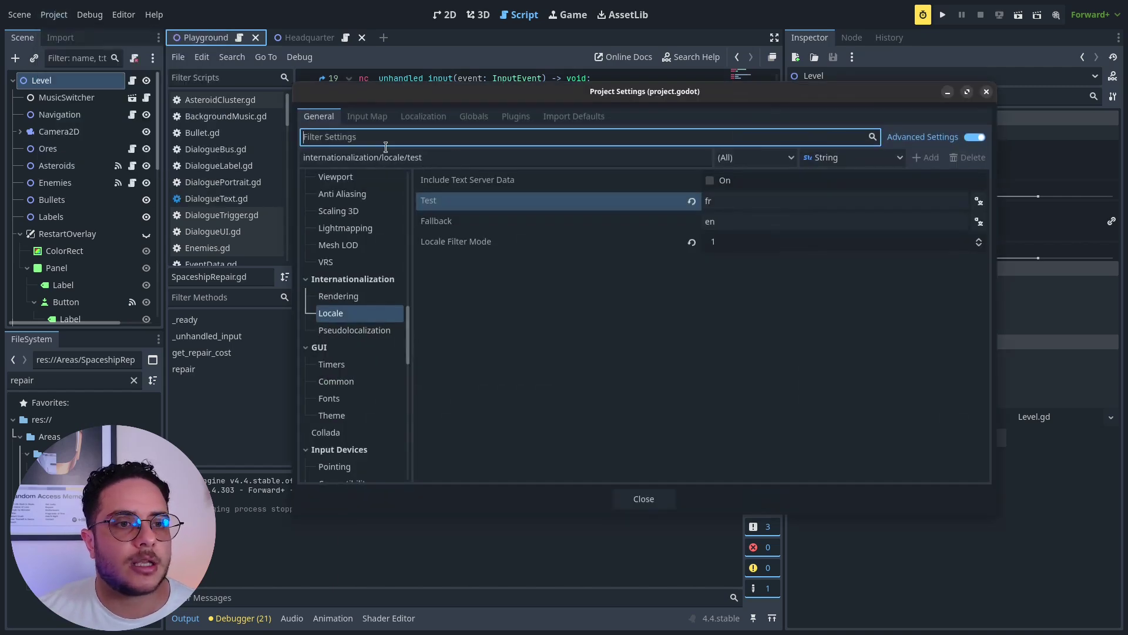
left_click(422, 116)
left_click(381, 136)
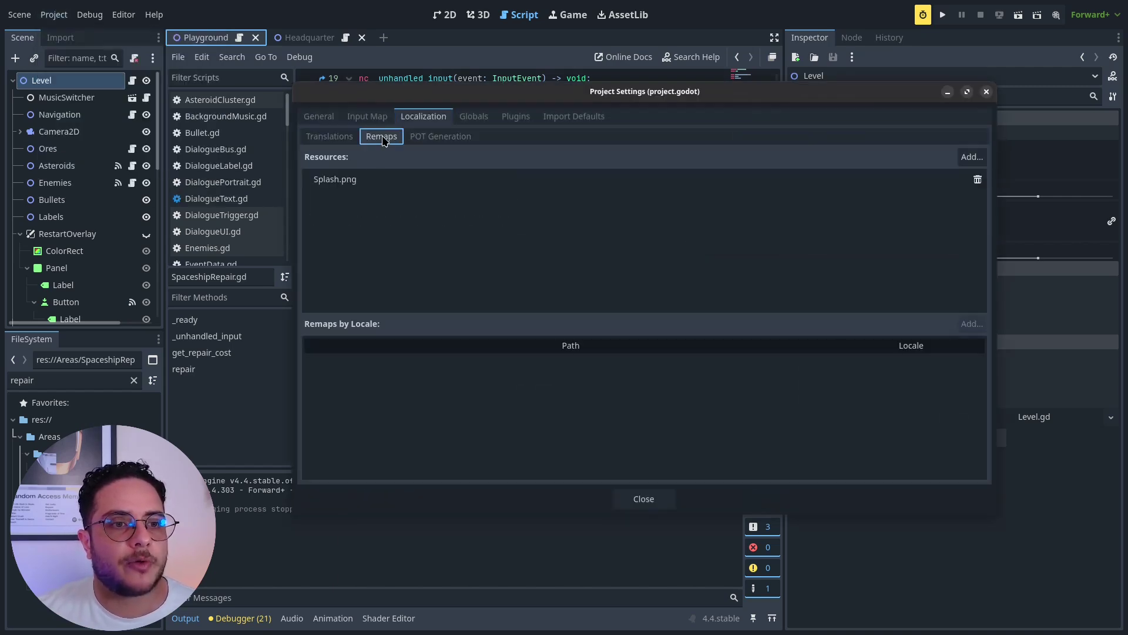
left_click(364, 187)
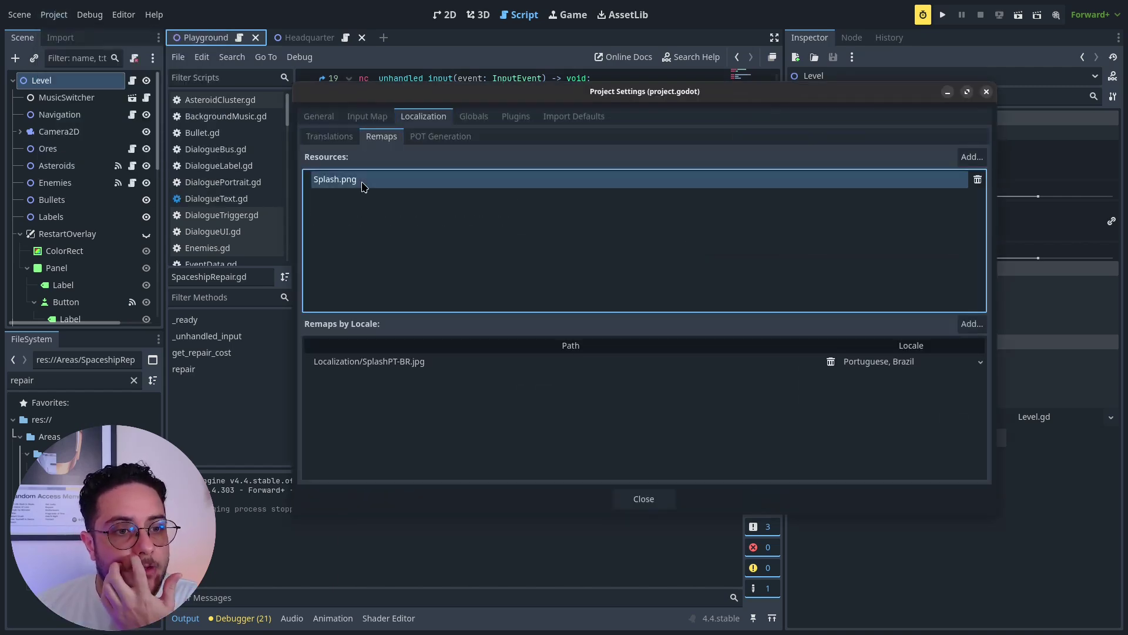
left_click(643, 499)
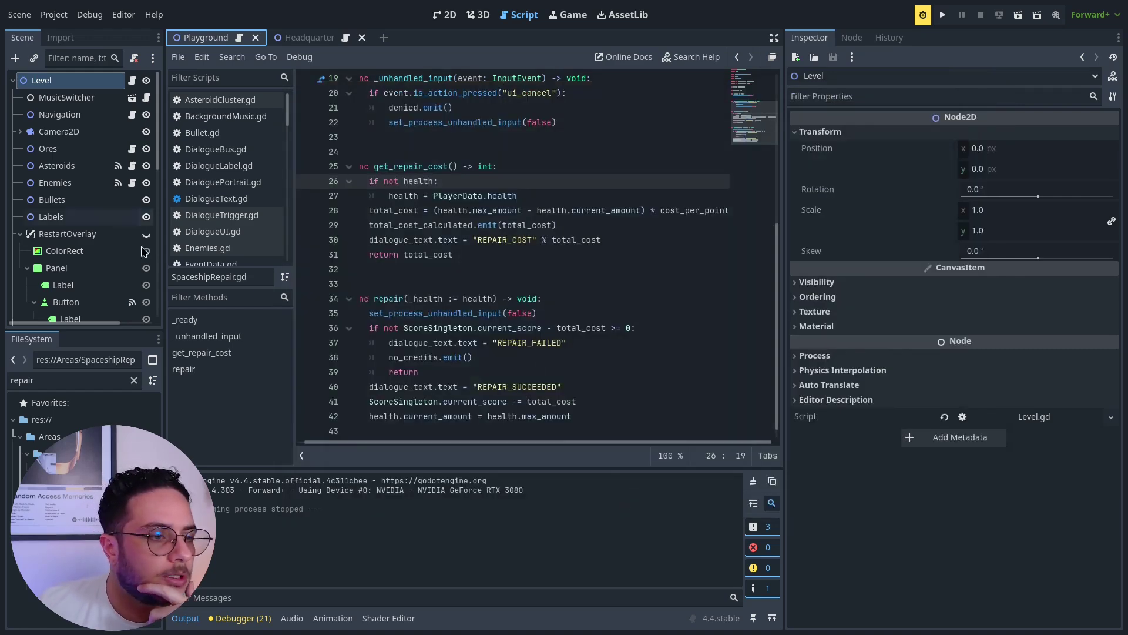
- Collapse the RestartOverlay and Areas branches, then add a CanvasLayer set to layer 100
scroll(94, 235, "down", 10)
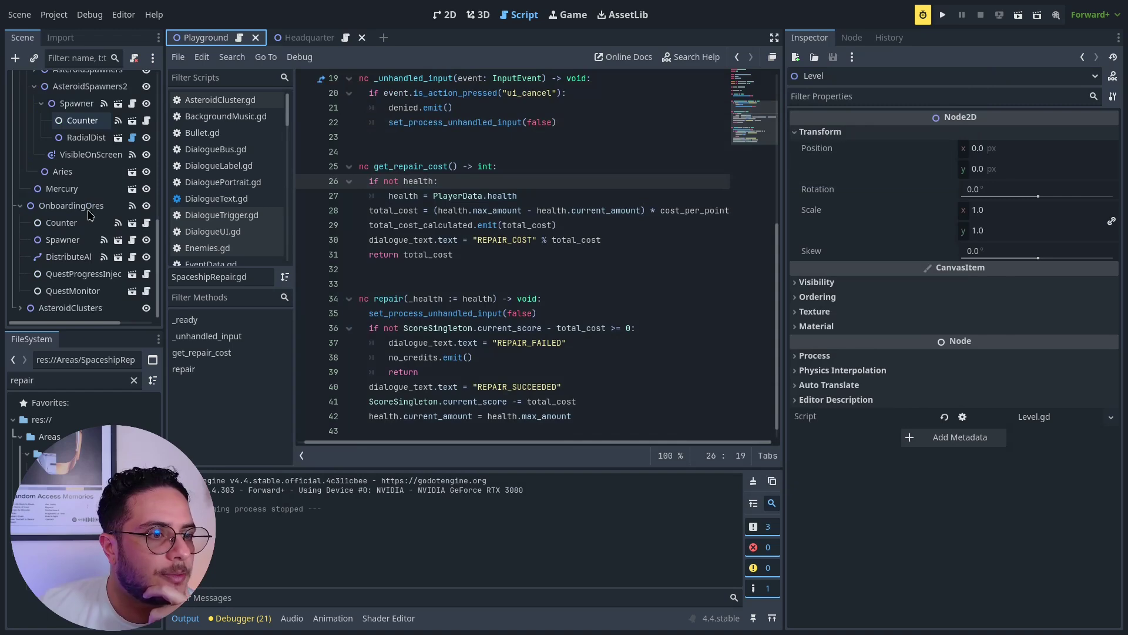
scroll(81, 254, "up", 10)
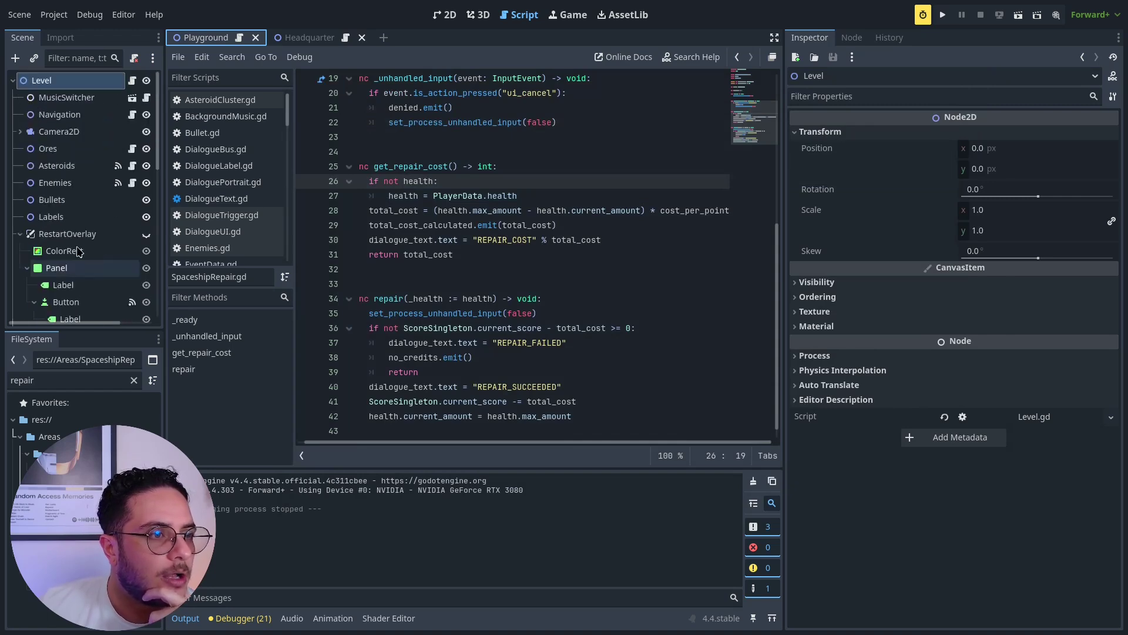
left_click(20, 234)
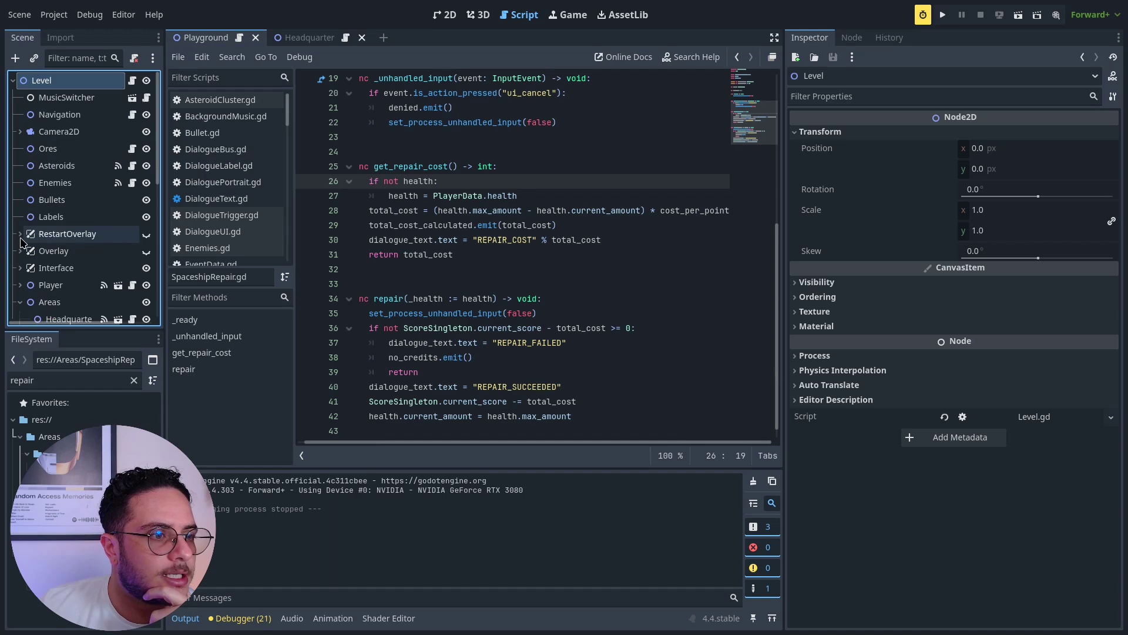
left_click(20, 302)
left_click(15, 58)
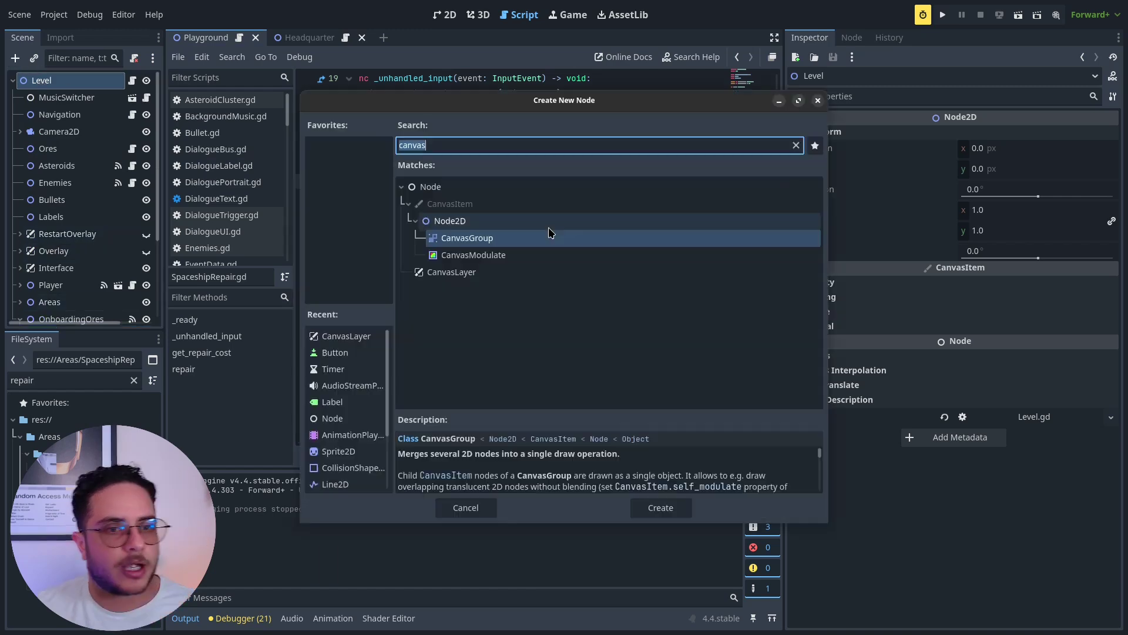
double_click(529, 272)
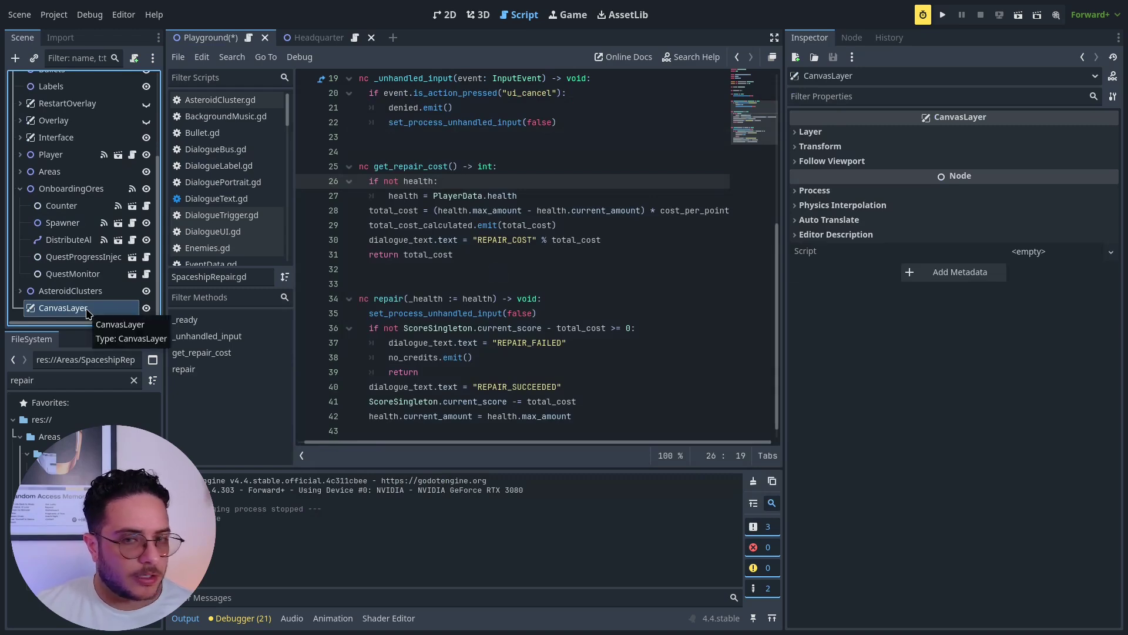
left_click(1039, 134)
left_click(1039, 136)
left_click(1039, 134)
left_click(1018, 148)
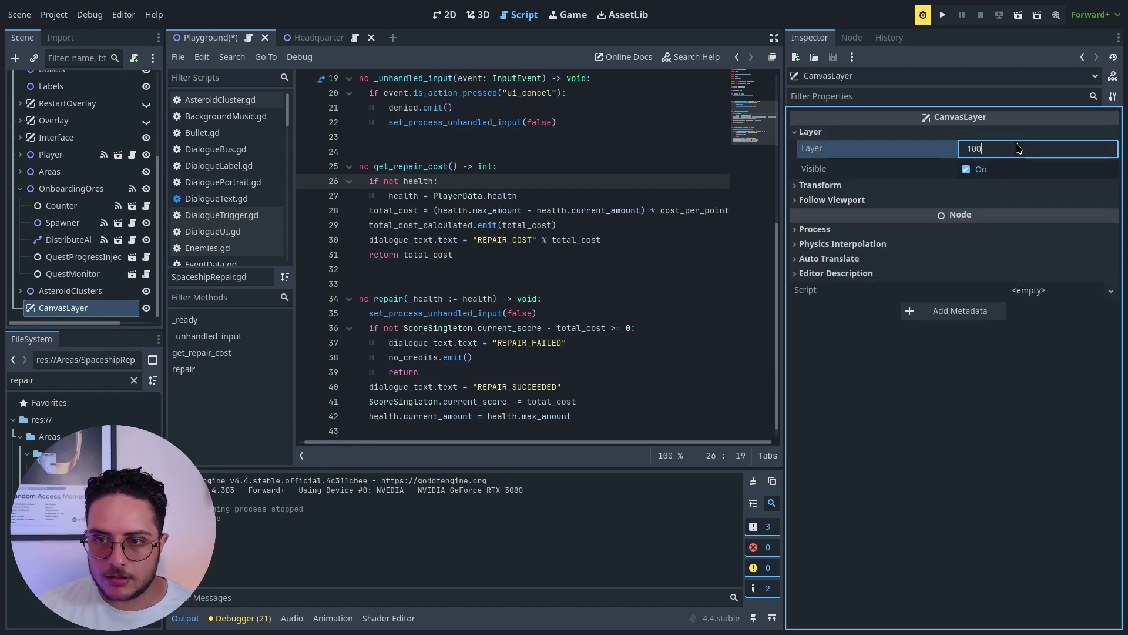
key("Return")
- Add a Button node as a child of the CanvasLayer
left_click(43, 310)
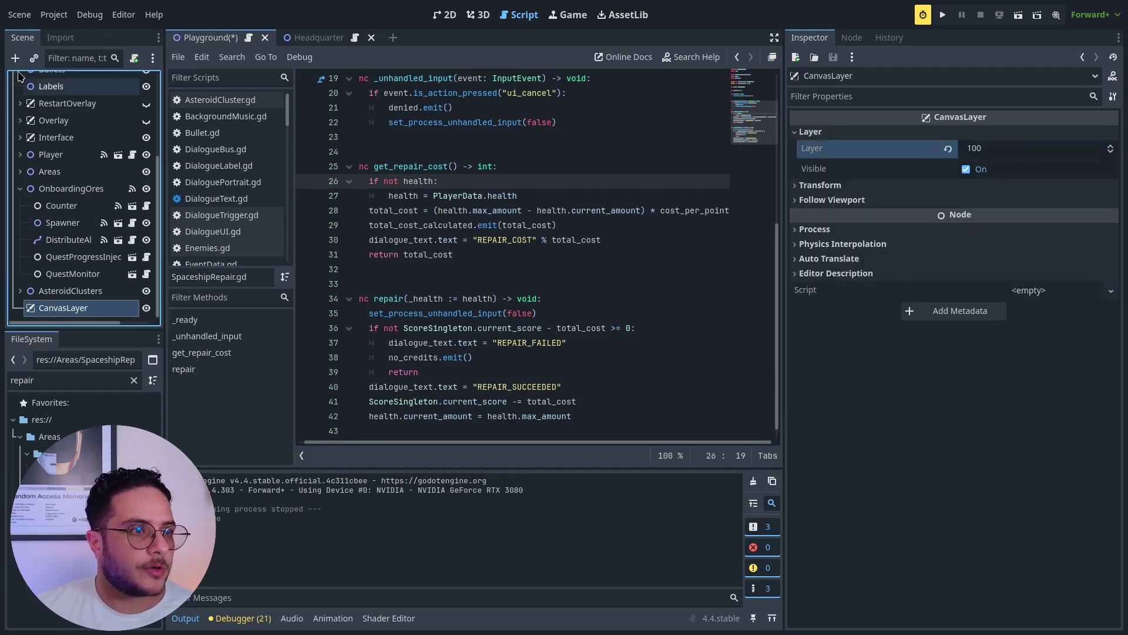
key("ctrl+a")
type("butto")
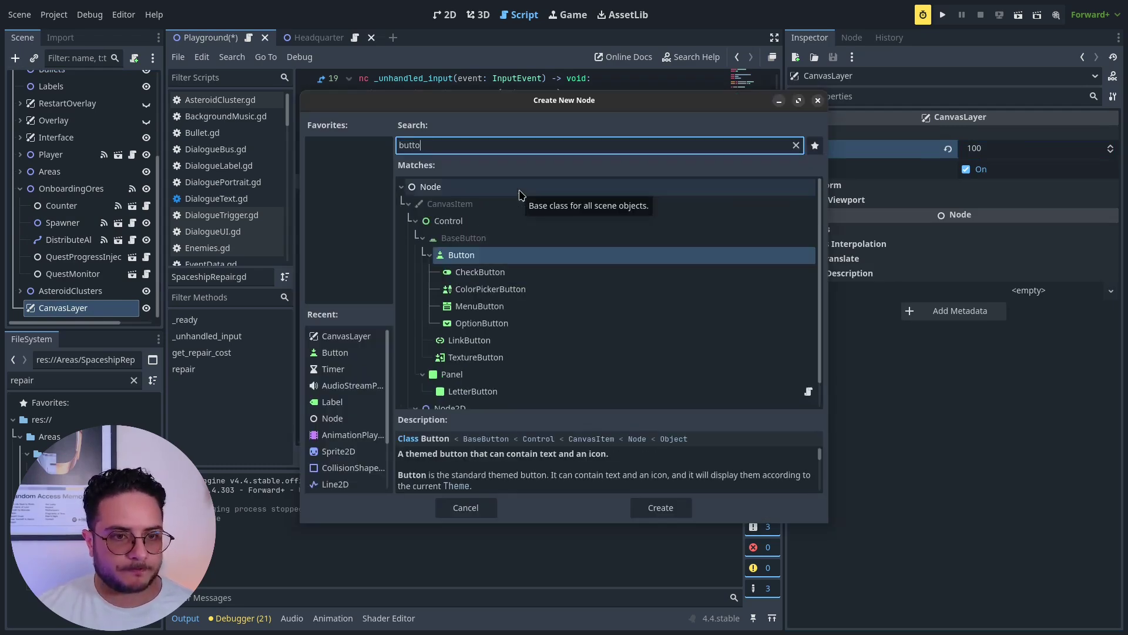
key("Return")
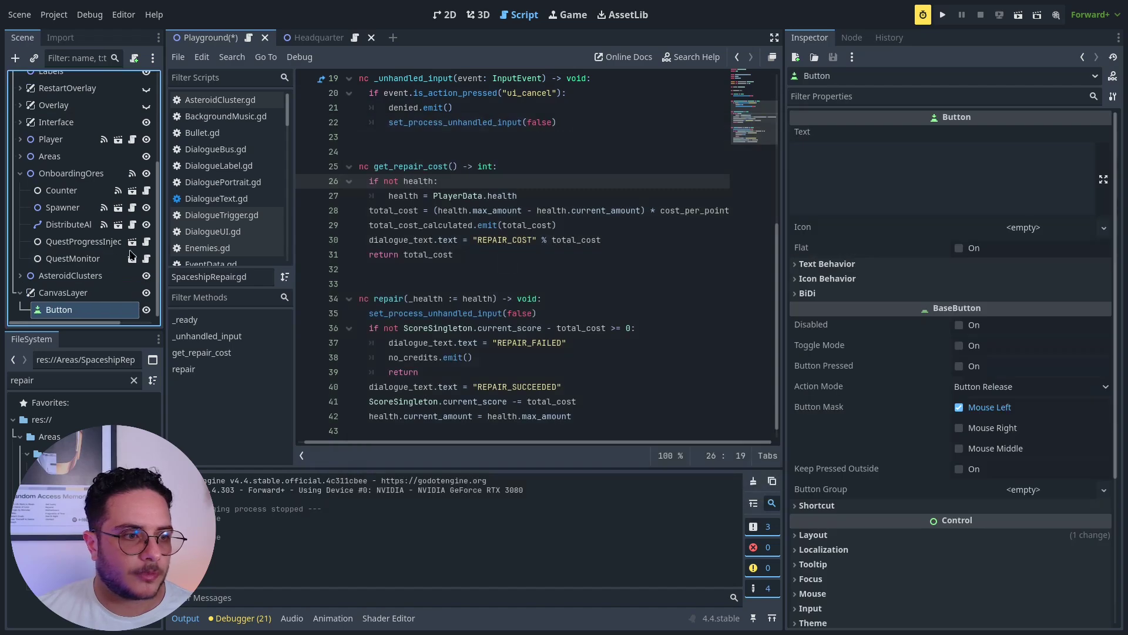
left_click(134, 58)
left_click(617, 416)
key("Down")
key("Return")
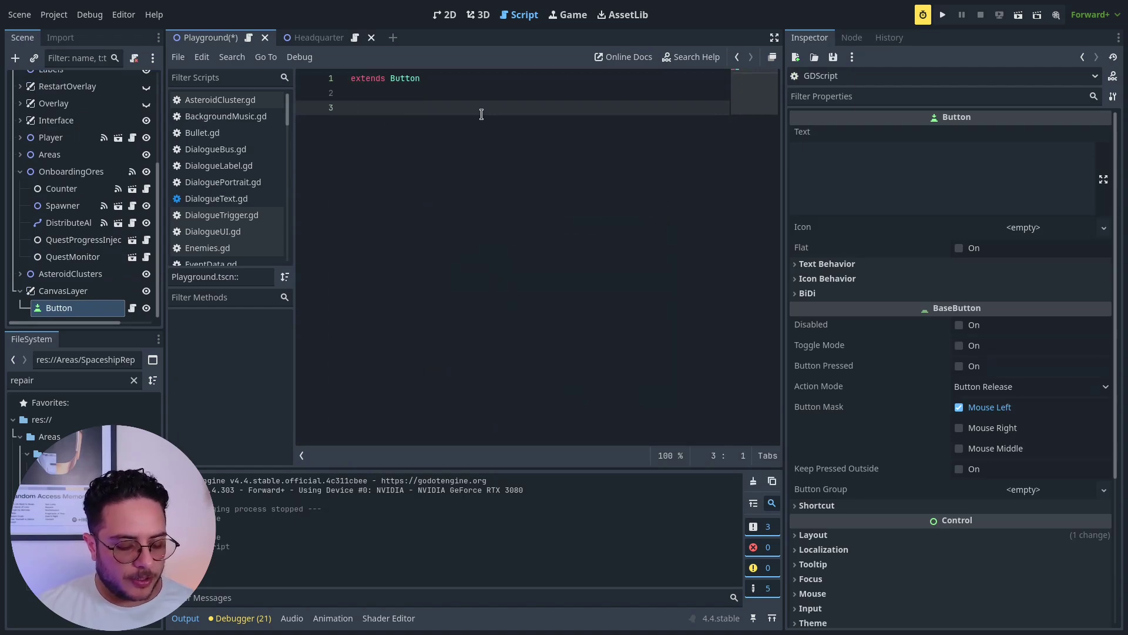
type("@export var locat")
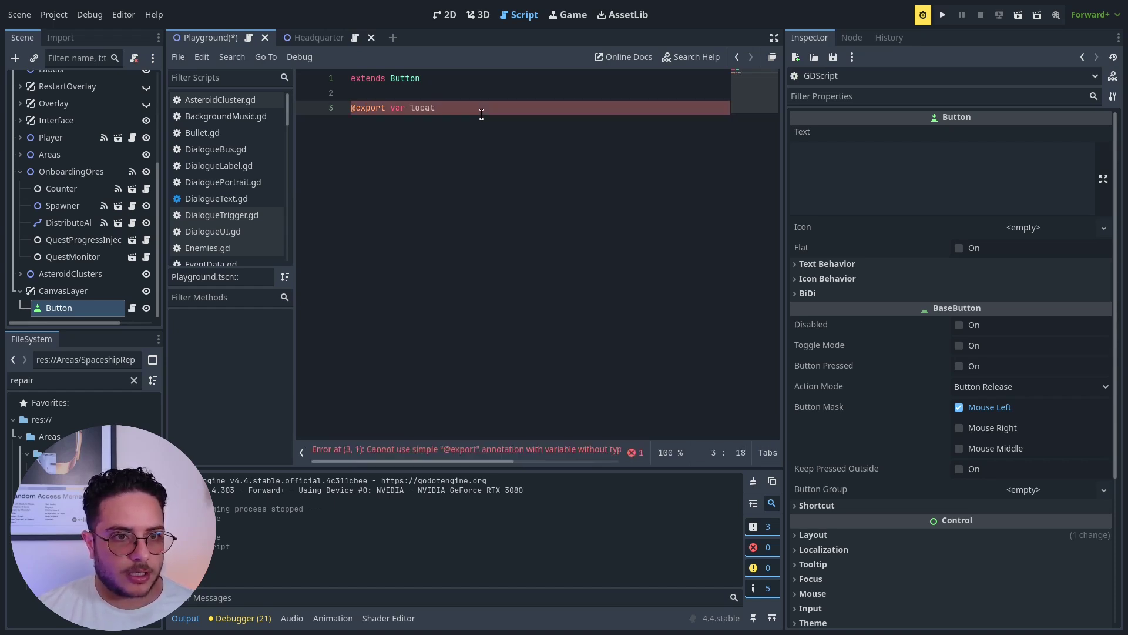
key("BackSpace")
type("lization")
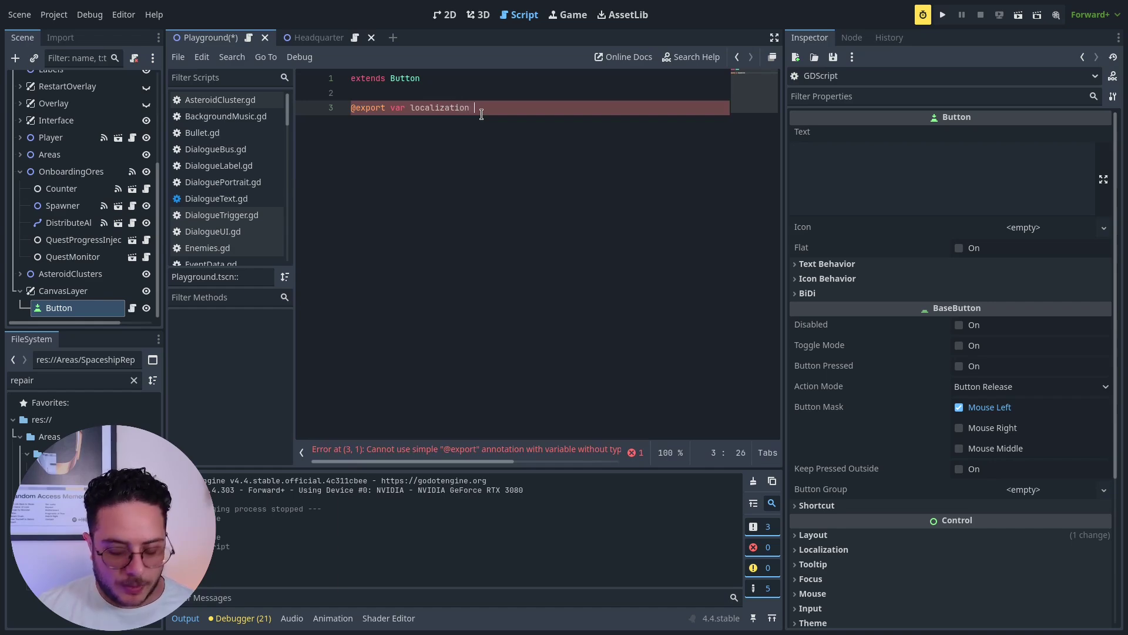
type(" := \"en")
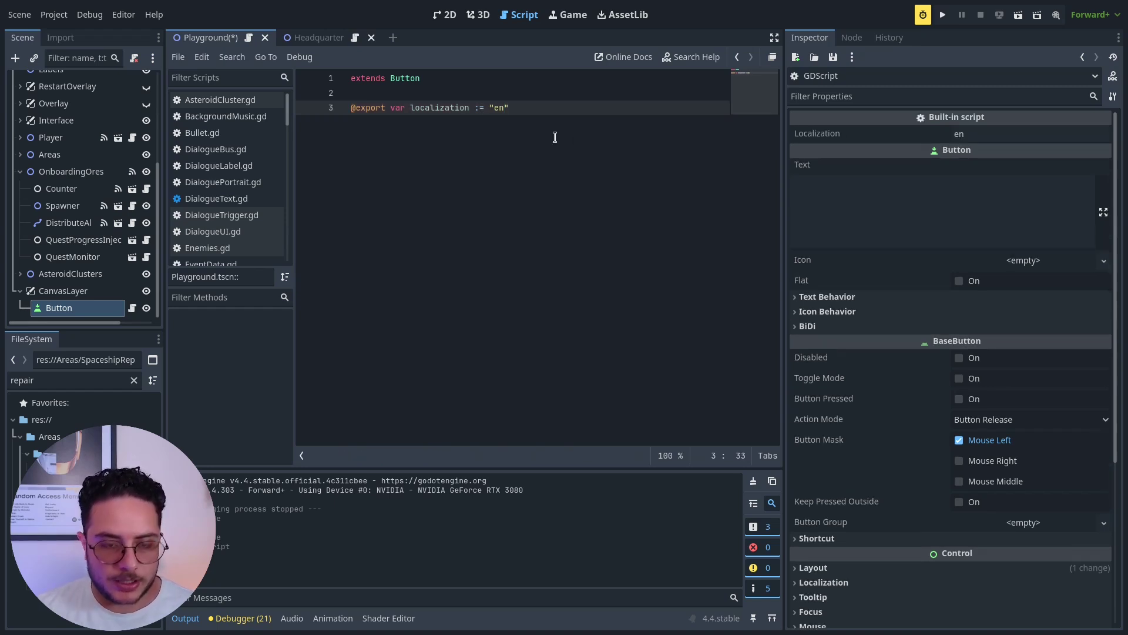
key("Return")
- Add func _pressed() calling TranslationServer.set_locale(localization), save, and nudge the Button on the canvas
key("Return")
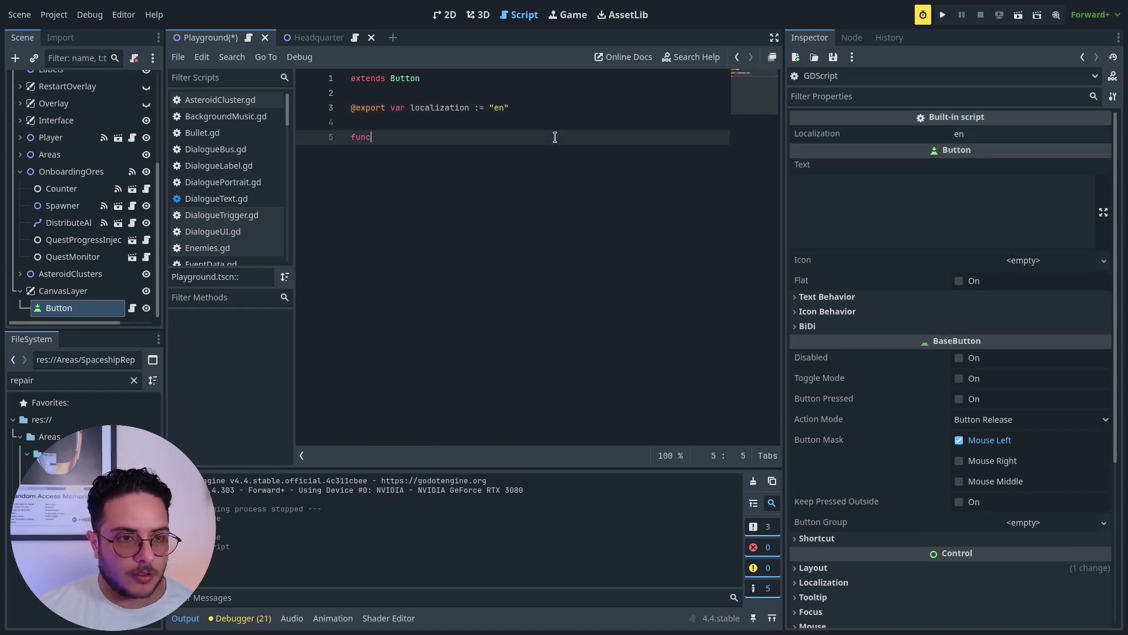
type("func _pre")
key("Return")
key("Return")
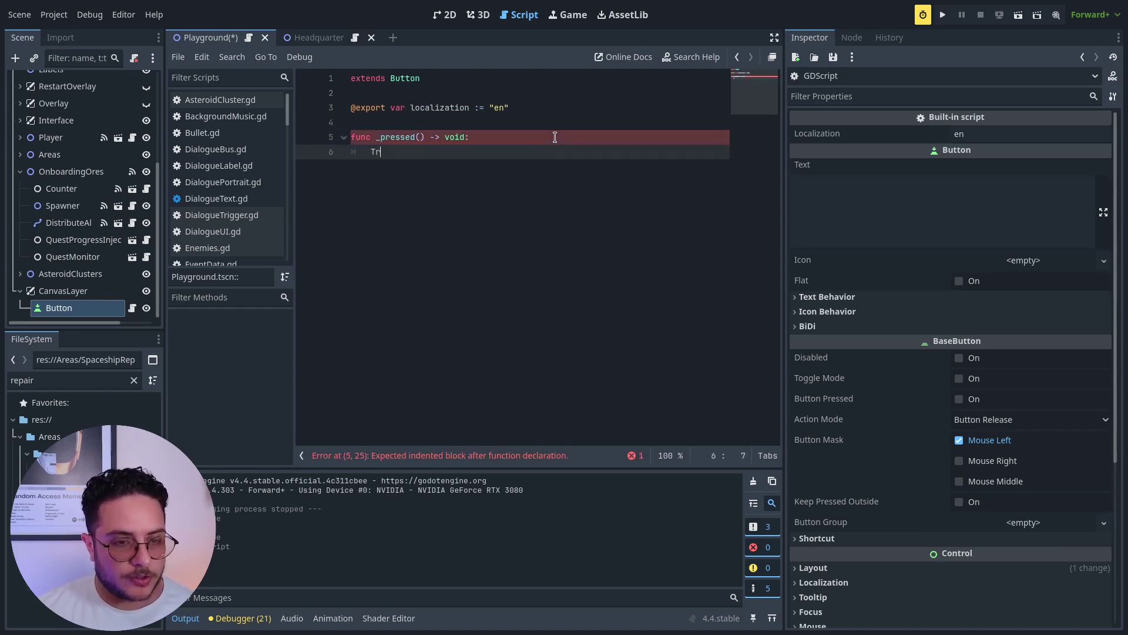
type("Translati")
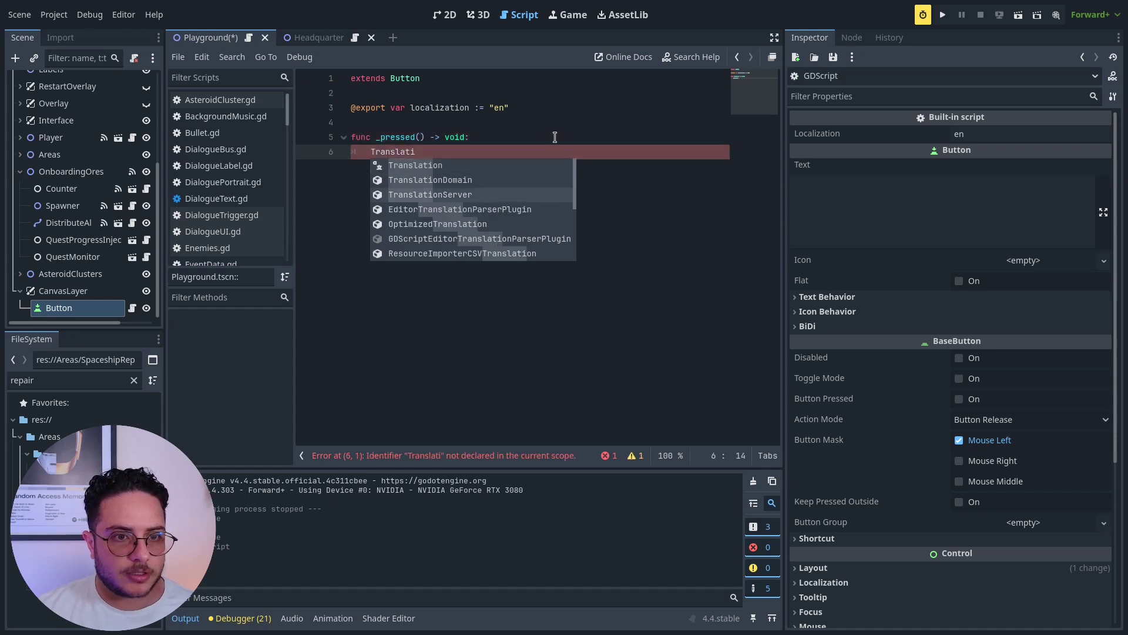
key("Return")
type(".set_")
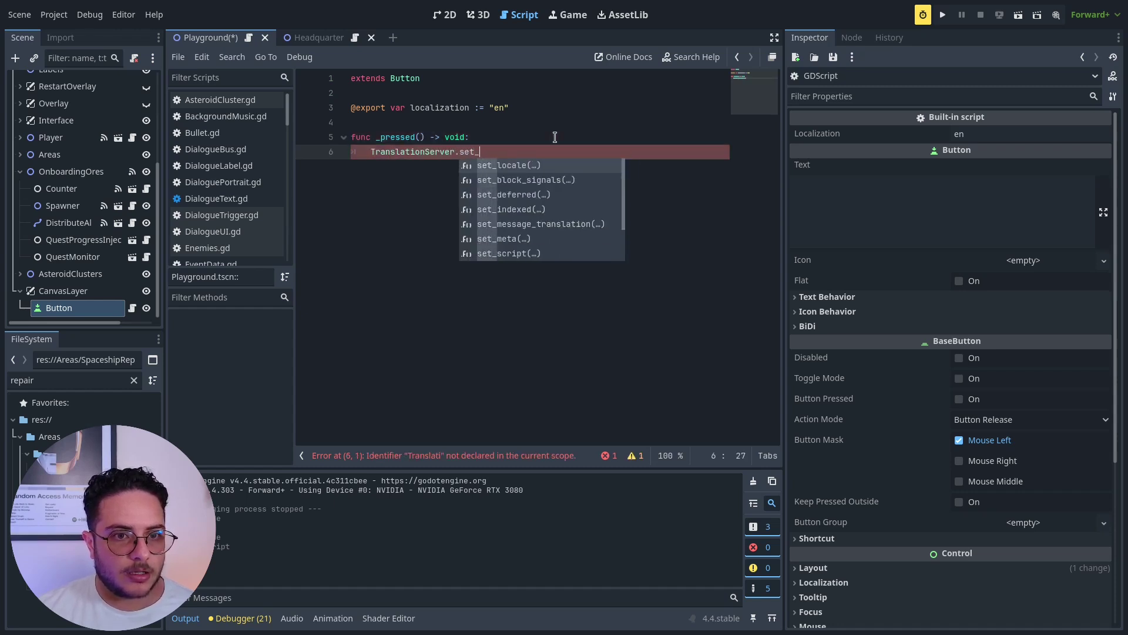
key("Return")
type("localization")
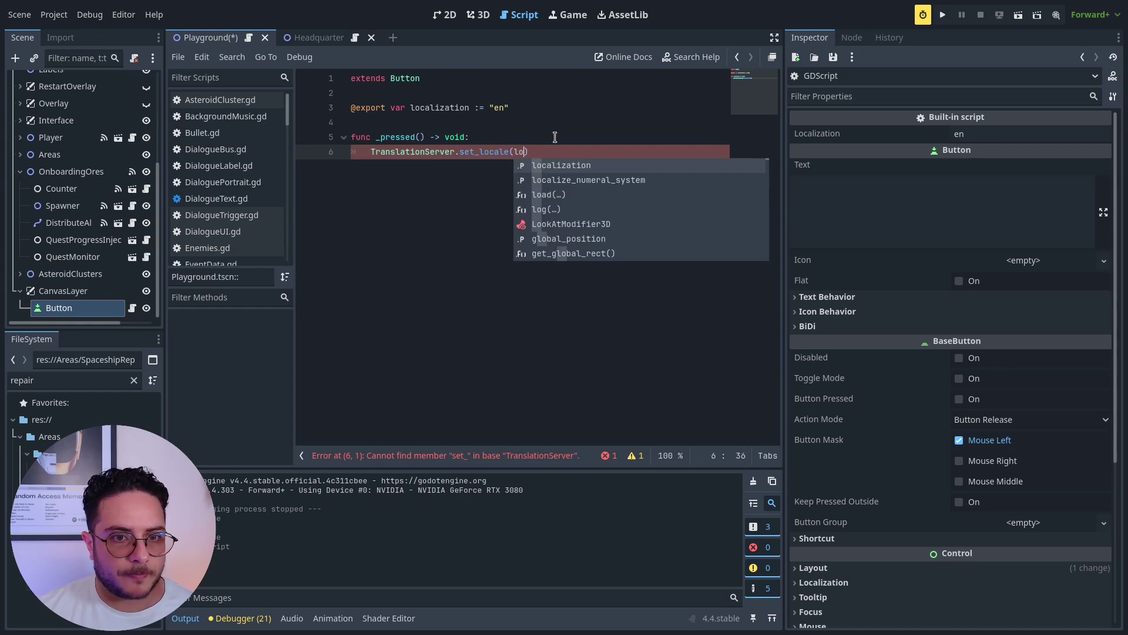
key("Return")
key("ctrl+s")
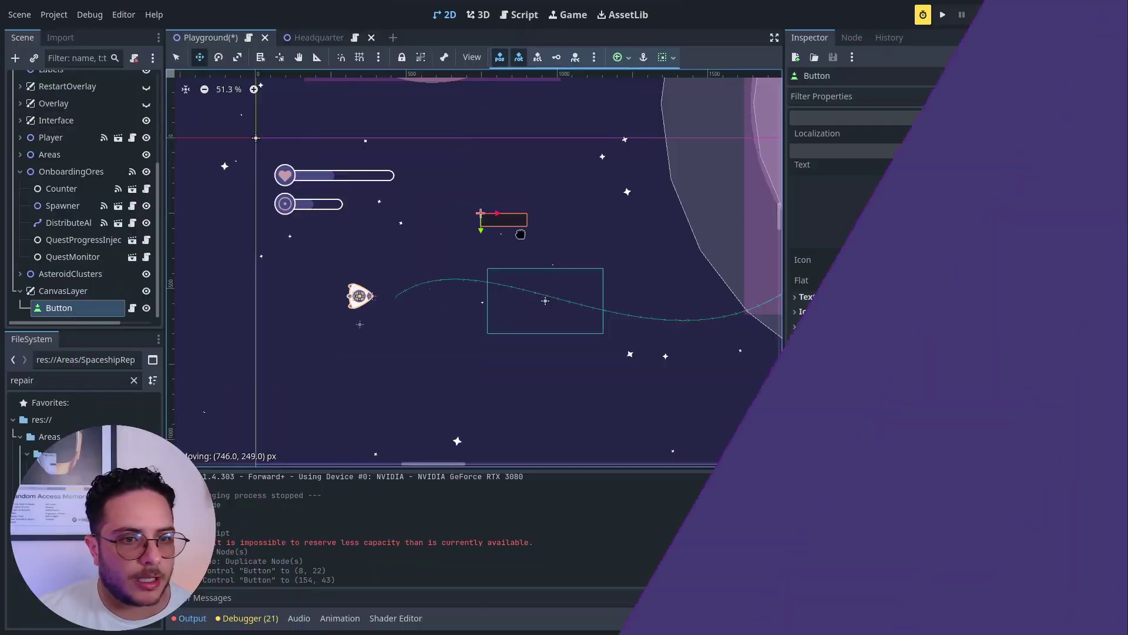
left_click_drag(507, 219, 501, 225)
- Label the Button 'English' and duplicate it below as 'Portuguese' with localization pt
left_click(836, 207)
type("English")
key("ctrl+d")
left_click_drag(472, 254, 473, 280)
left_click(869, 202)
type("Portuguese")
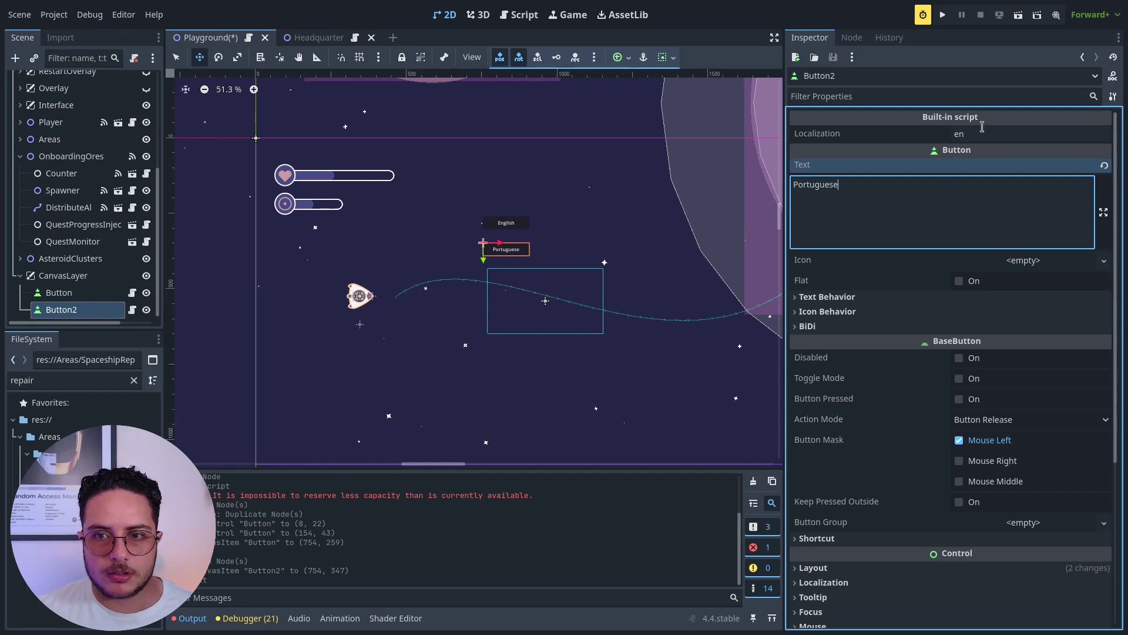
left_click(982, 130)
type("pt")
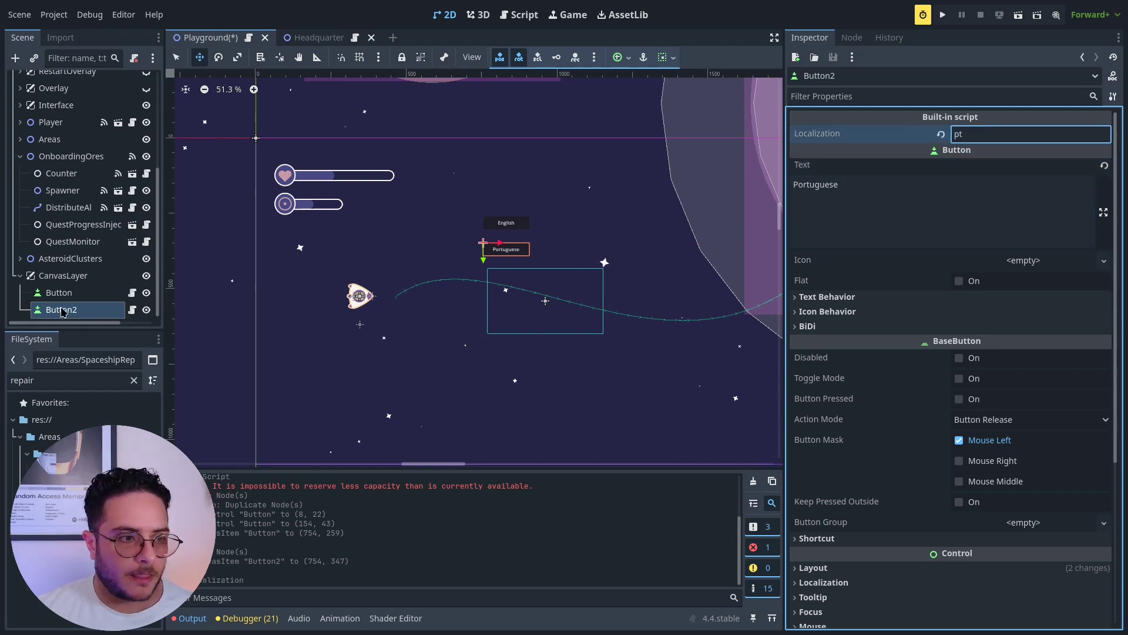
- Duplicate it above as a 'French' button with localization fr and save the scene
left_click(62, 310)
key("ctrl+d")
left_click_drag(420, 262, 426, 205)
double_click(917, 190)
type("French")
left_click(994, 135)
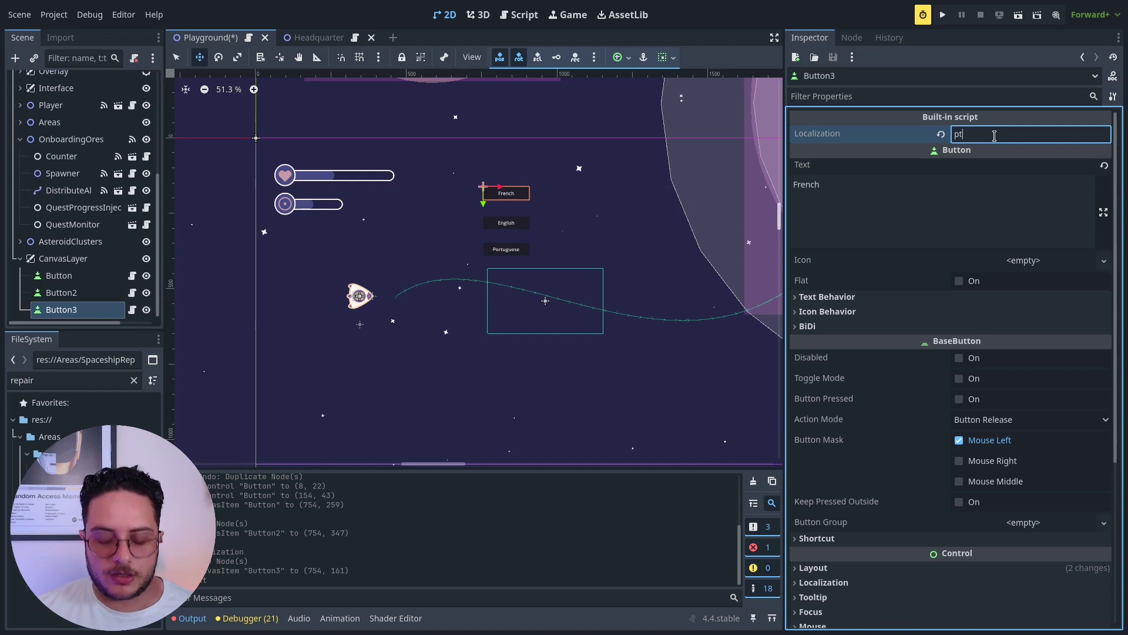
key("ctrl+s")
type("fr")
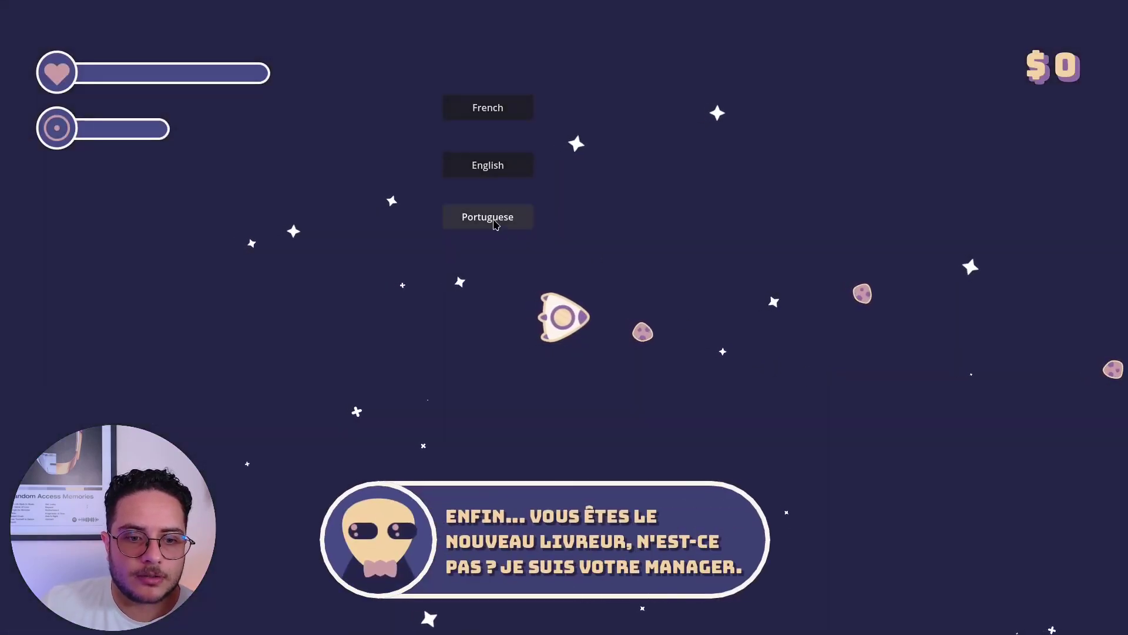
left_click(493, 220)
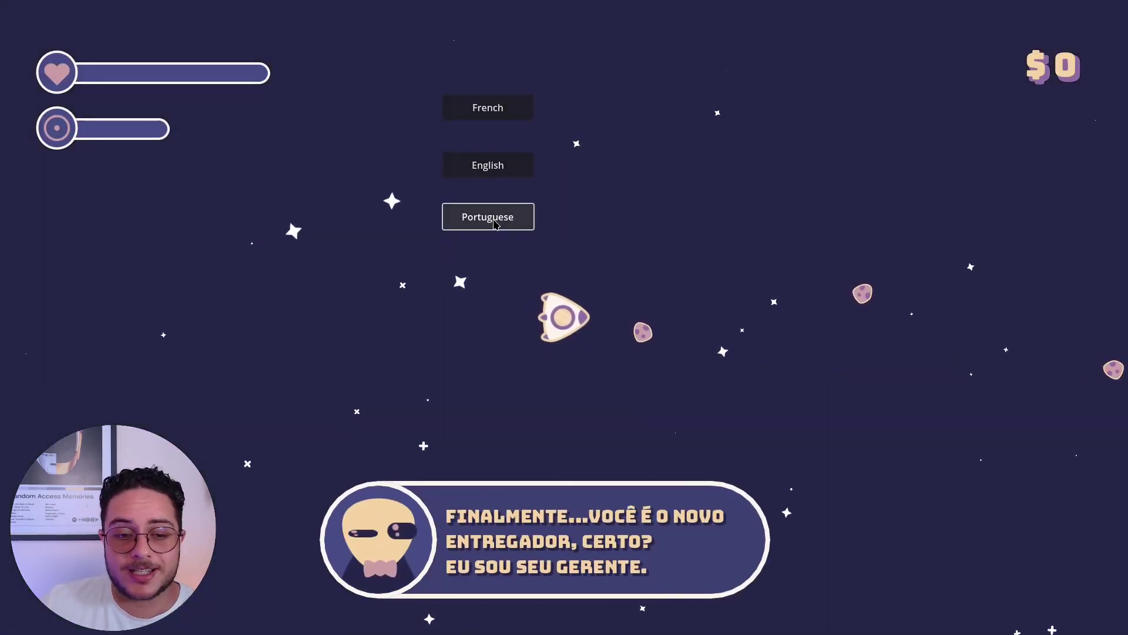
left_click(494, 166)
left_click(495, 112)
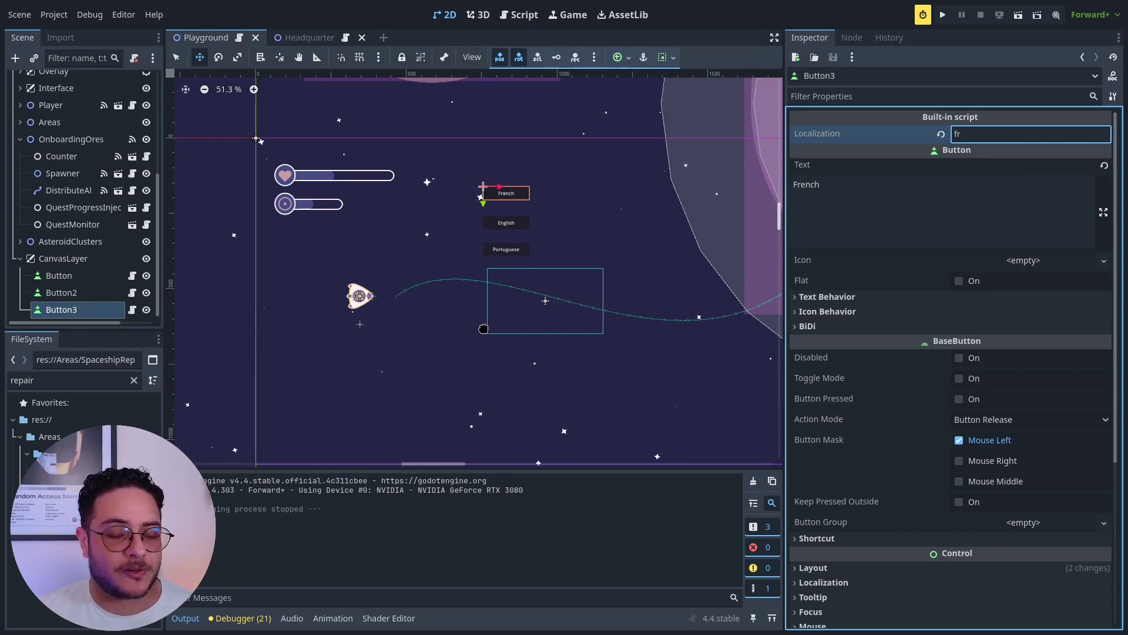
left_click(132, 276)
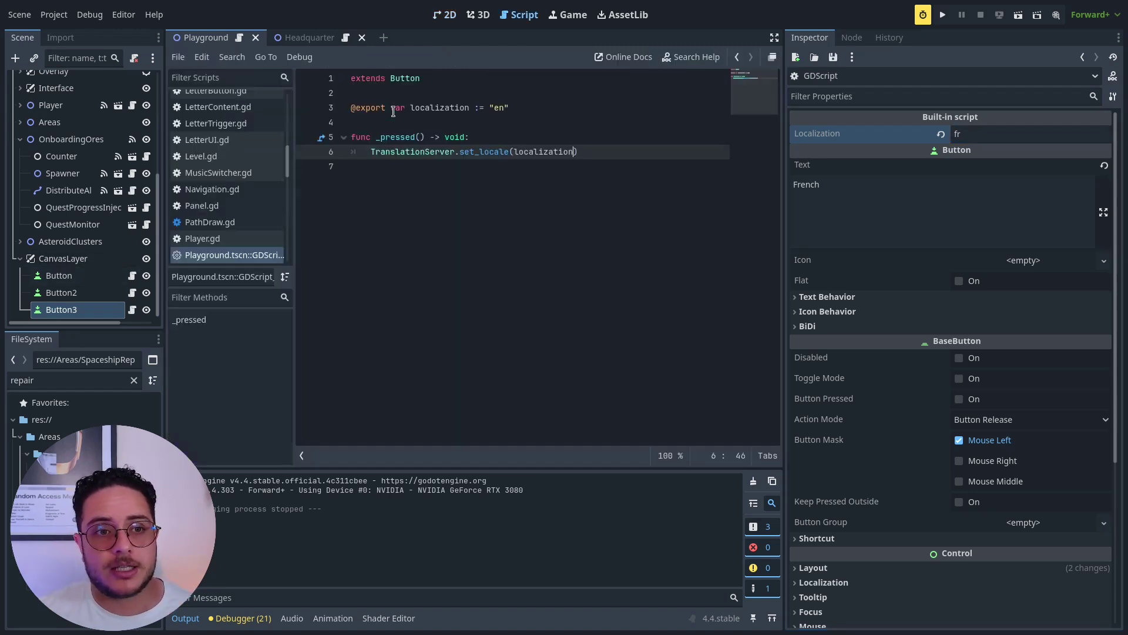
double_click(432, 110)
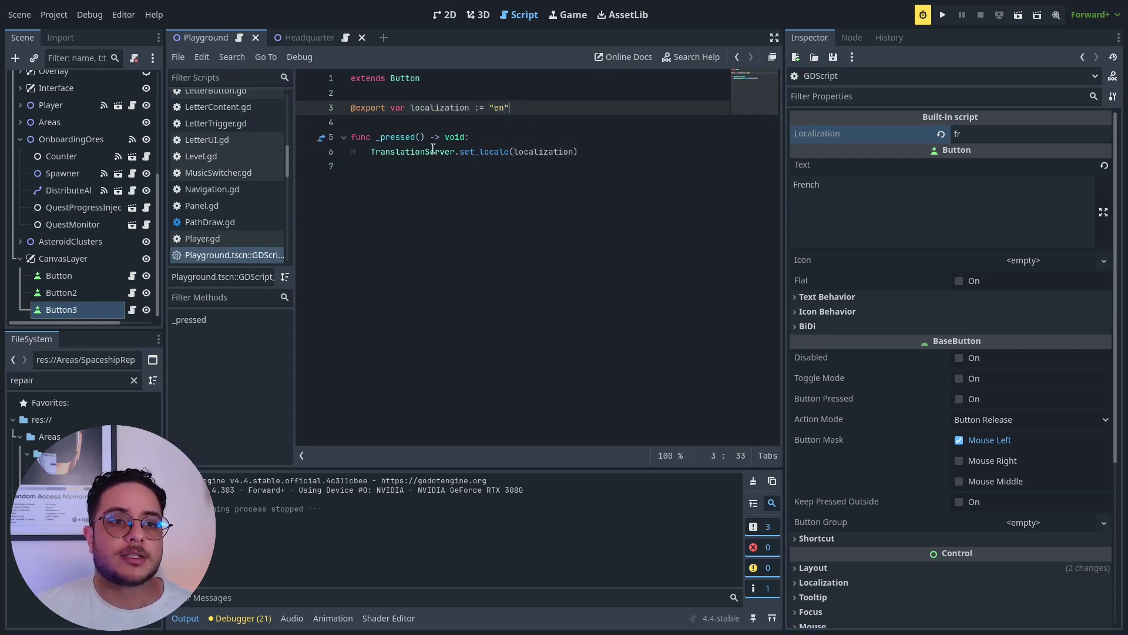
left_click(388, 152)
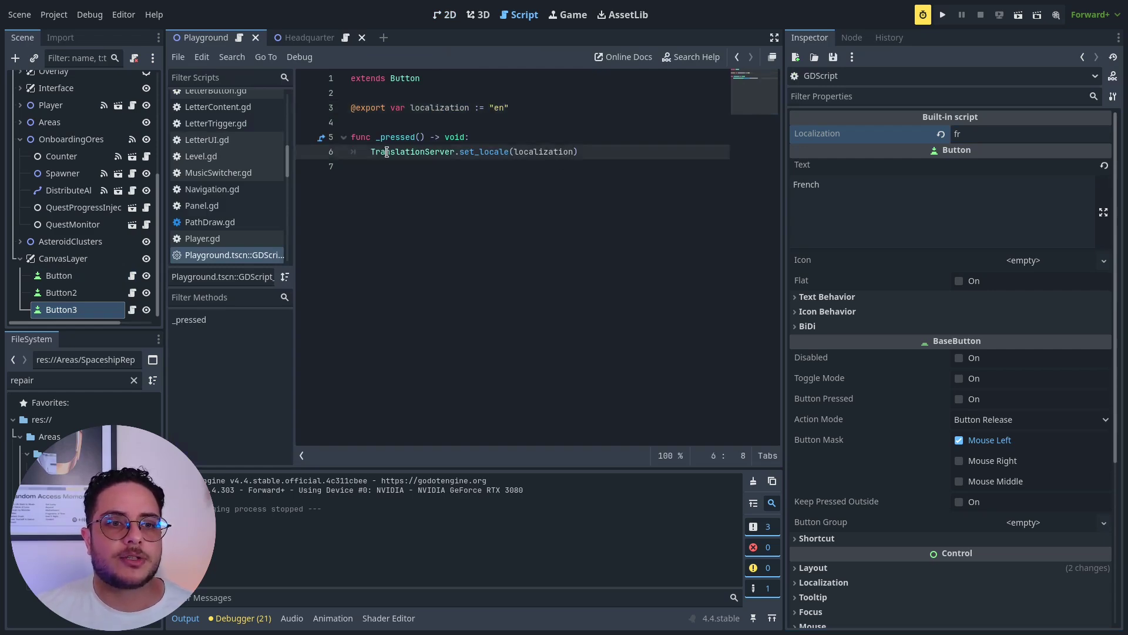
double_click(539, 153)
left_click(605, 249)
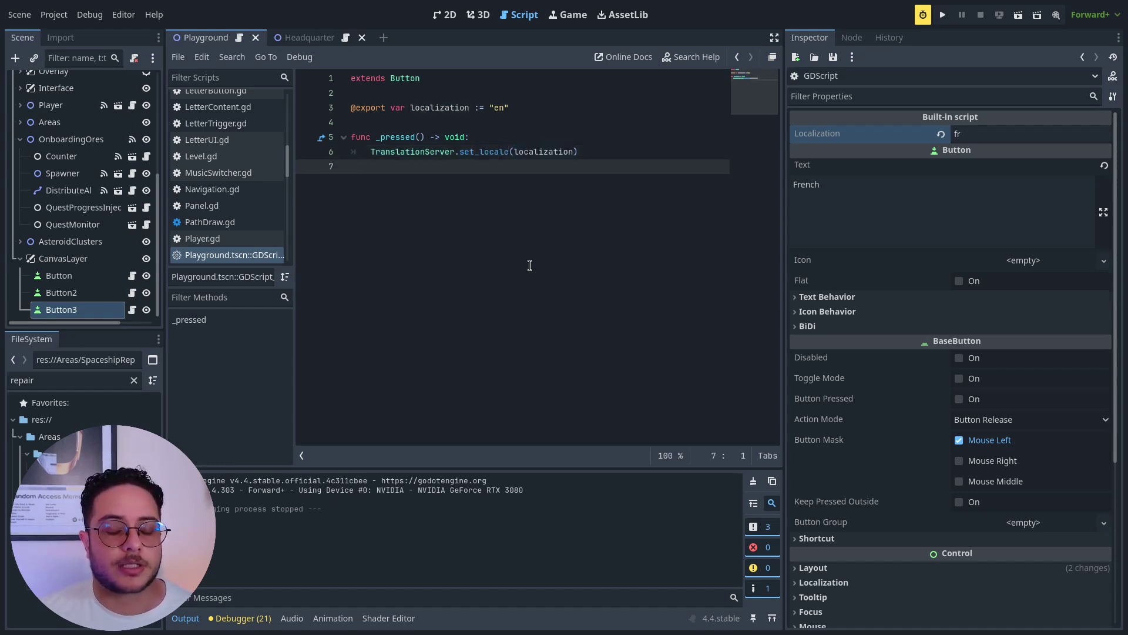
left_click(471, 123)
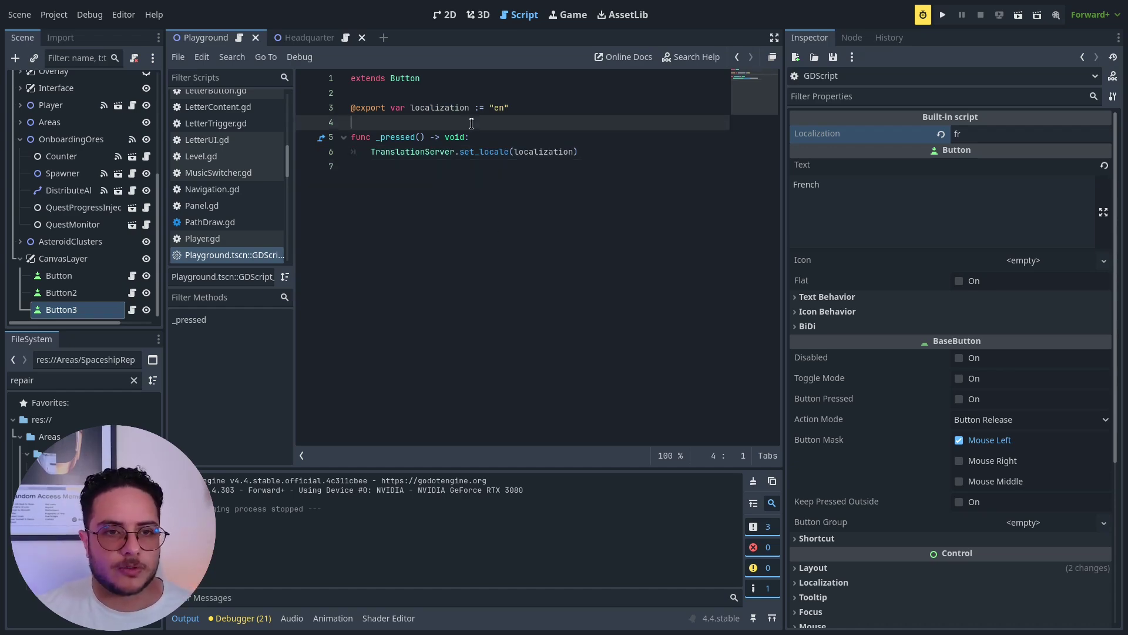
left_click(451, 20)
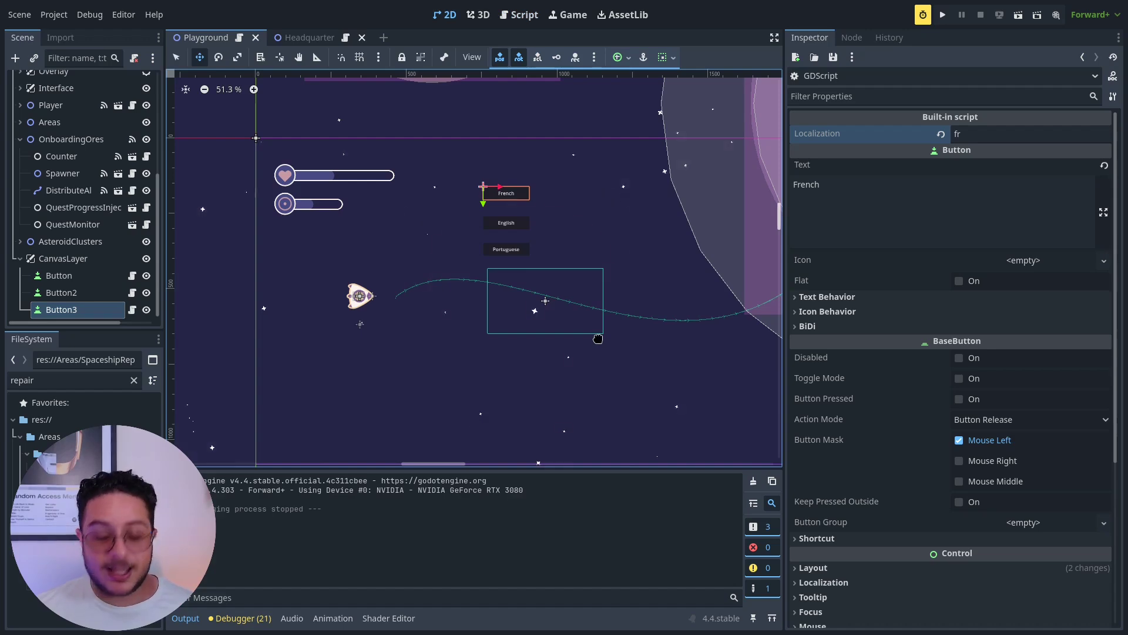